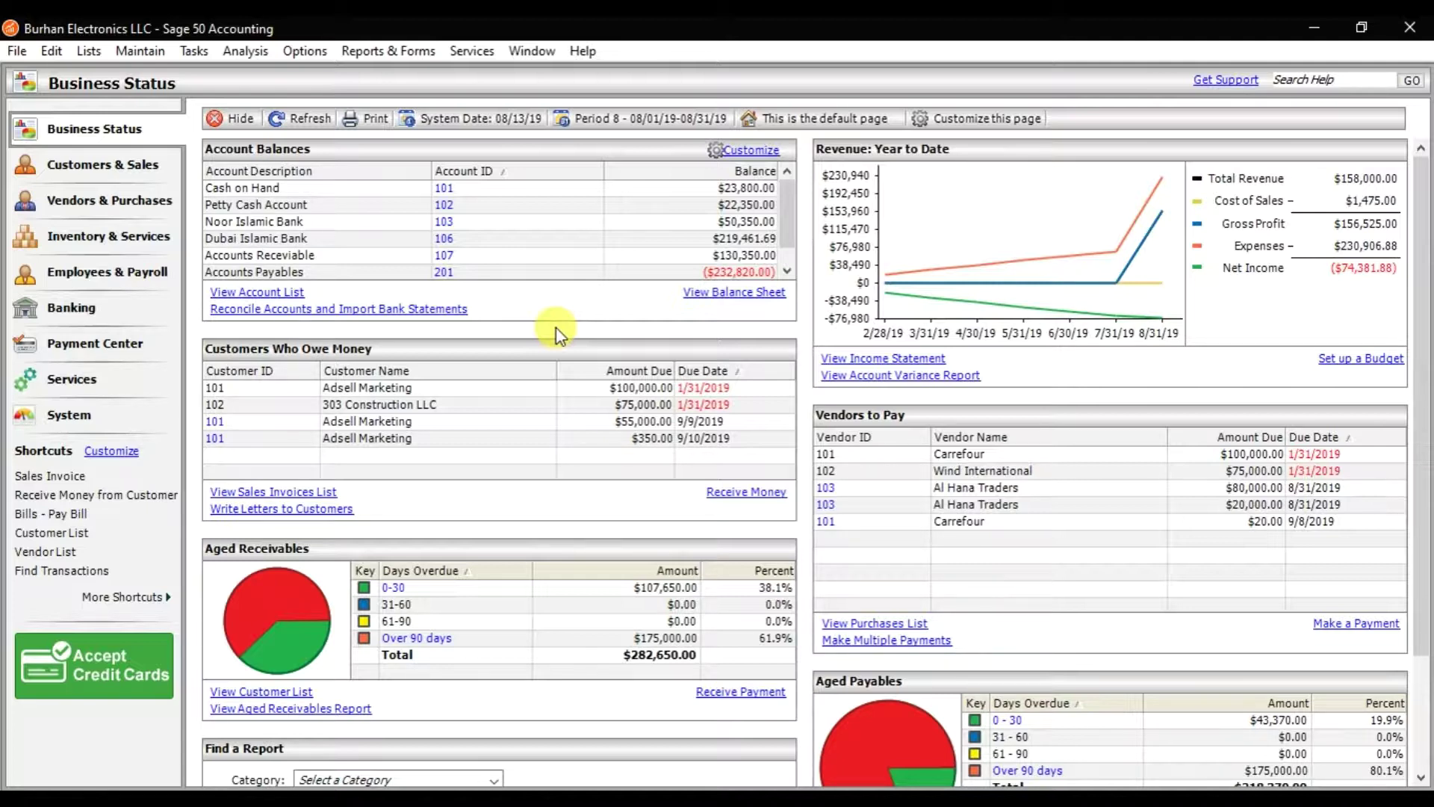
- Open User Security setup for Burhan Electronics LLC via Maintain > Users > Set Up Security and begin a new user
left_click(152, 54)
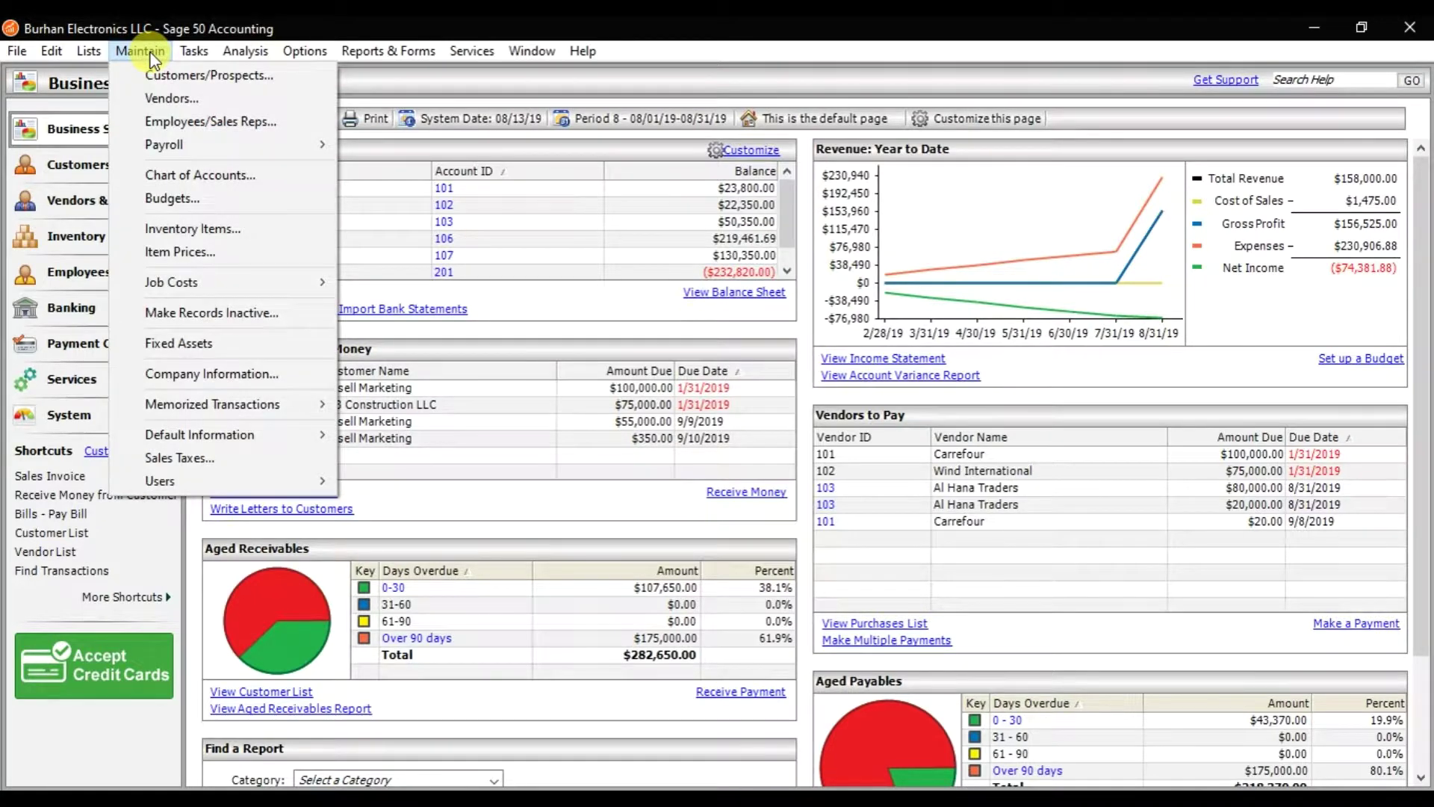
mouse_move(169, 480)
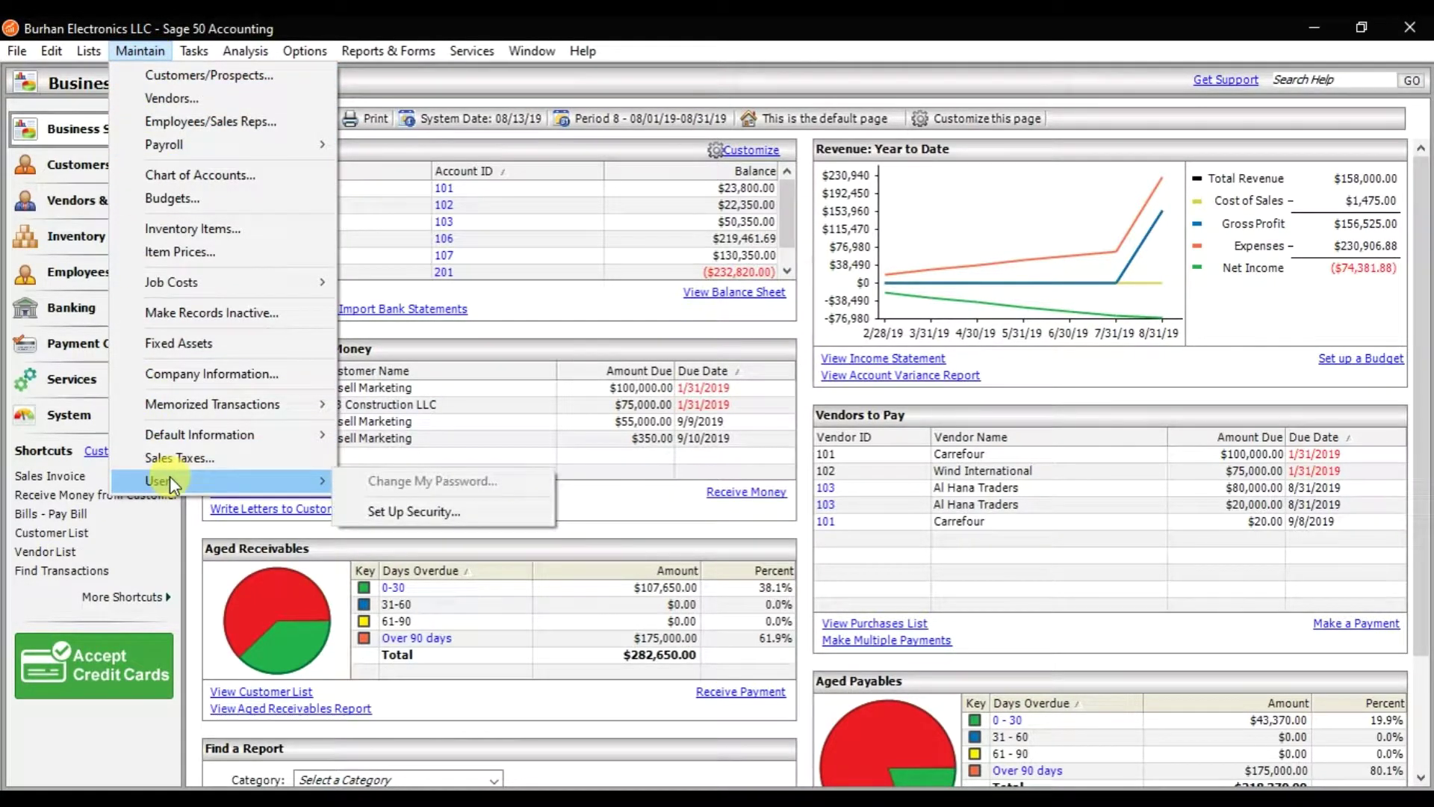
left_click(504, 513)
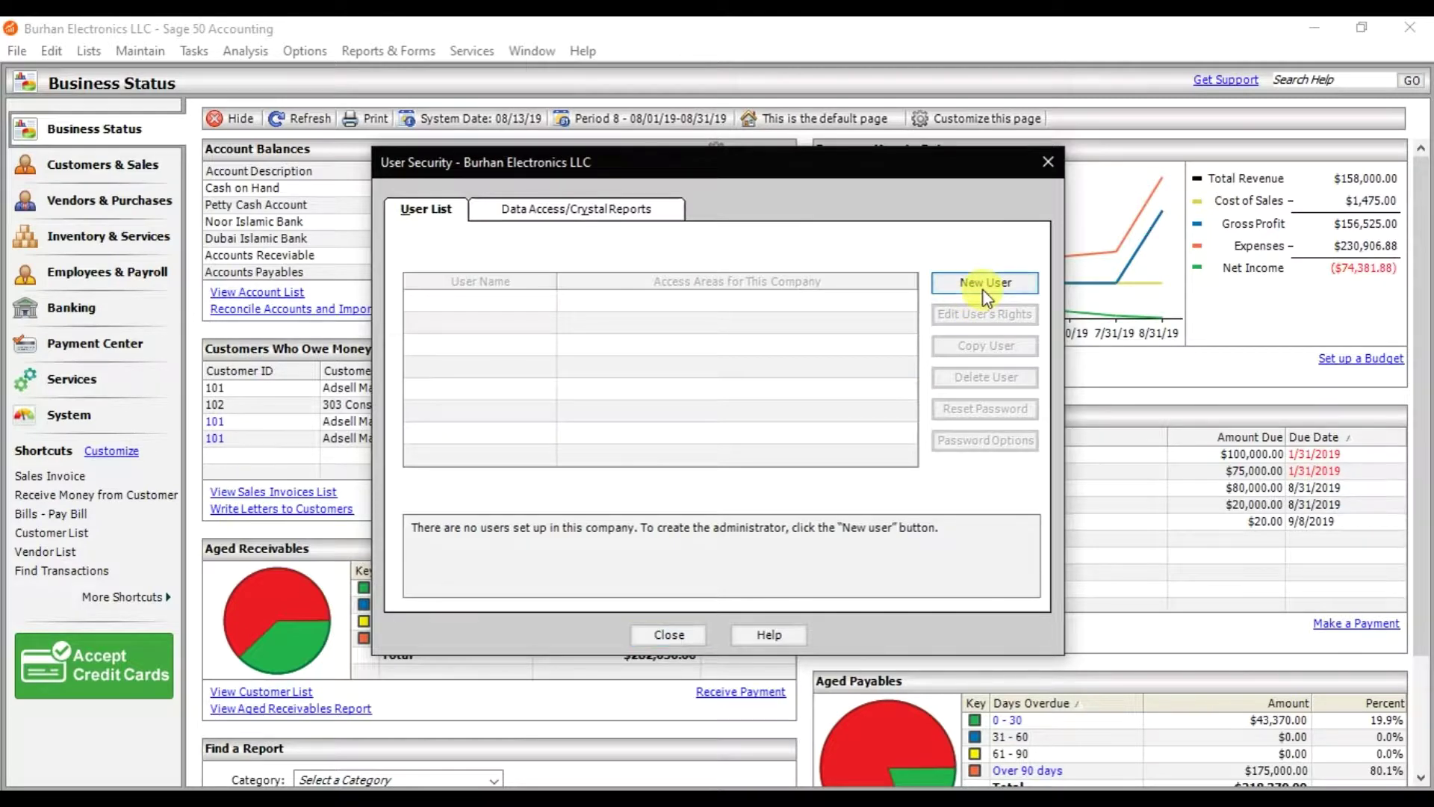
left_click(984, 290)
- Save the Admin user with a chosen password and access to all areas
left_click(707, 445)
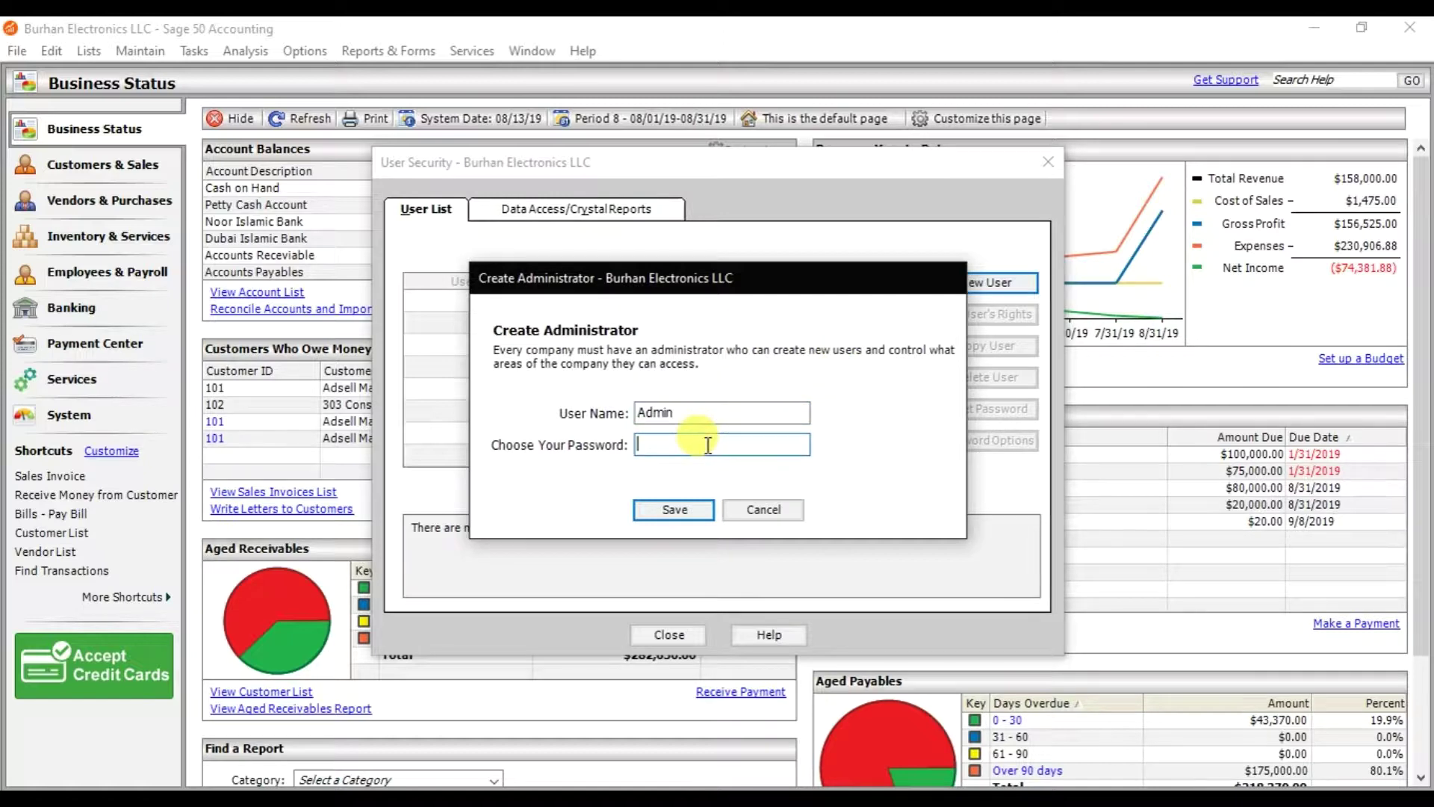
type("********")
left_click(692, 509)
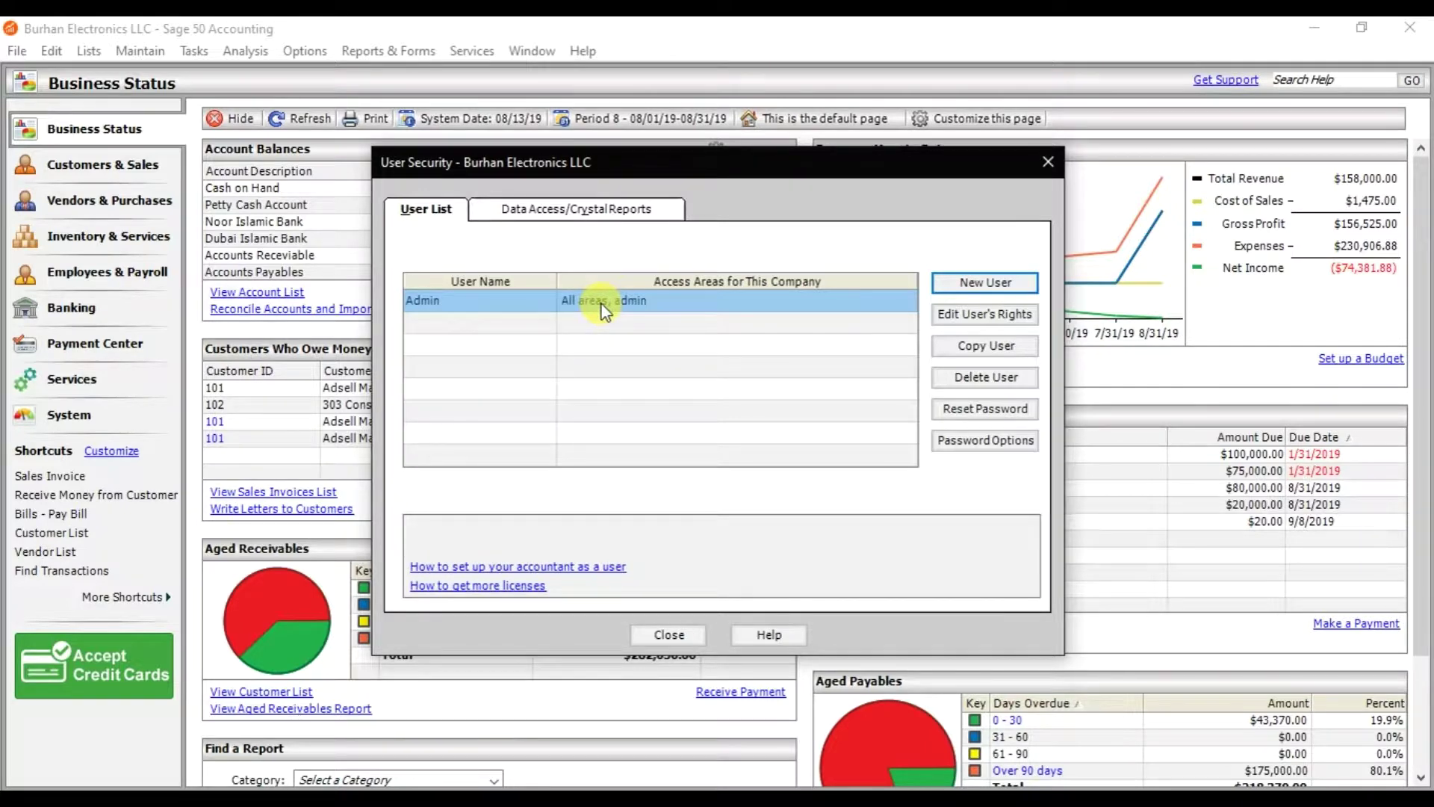
- Add a second user, entering the user name and a password
left_click(977, 288)
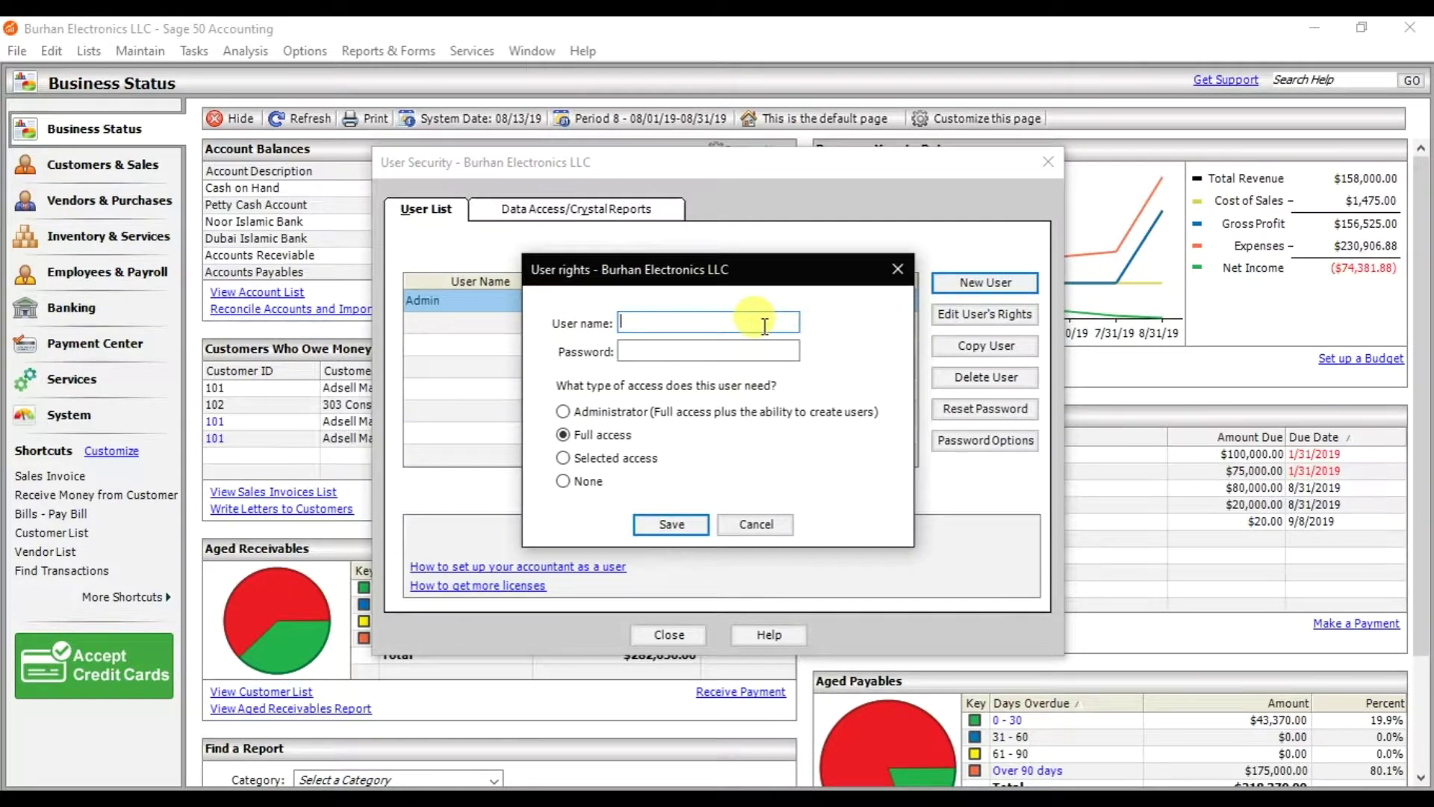
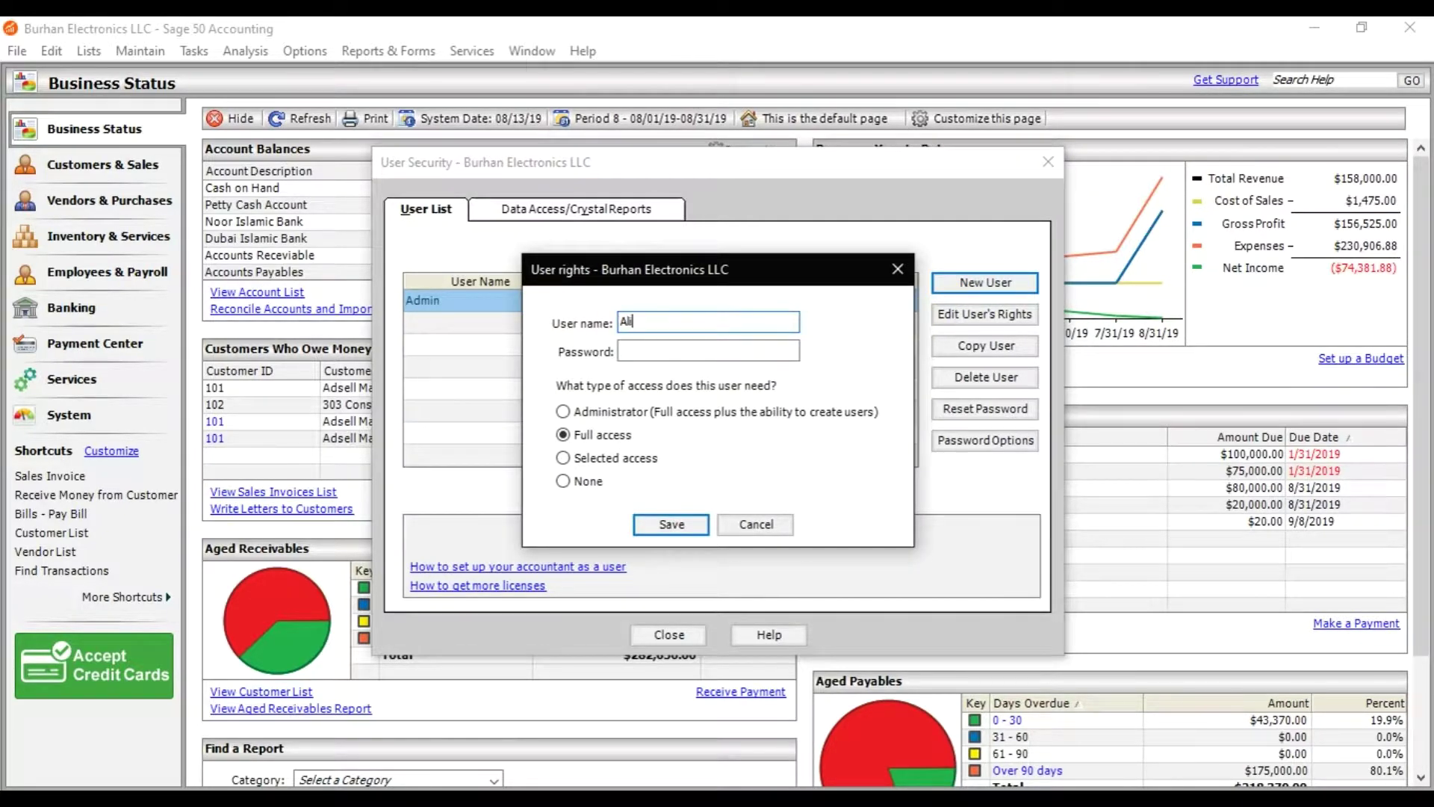
key("Tab")
type("*********")
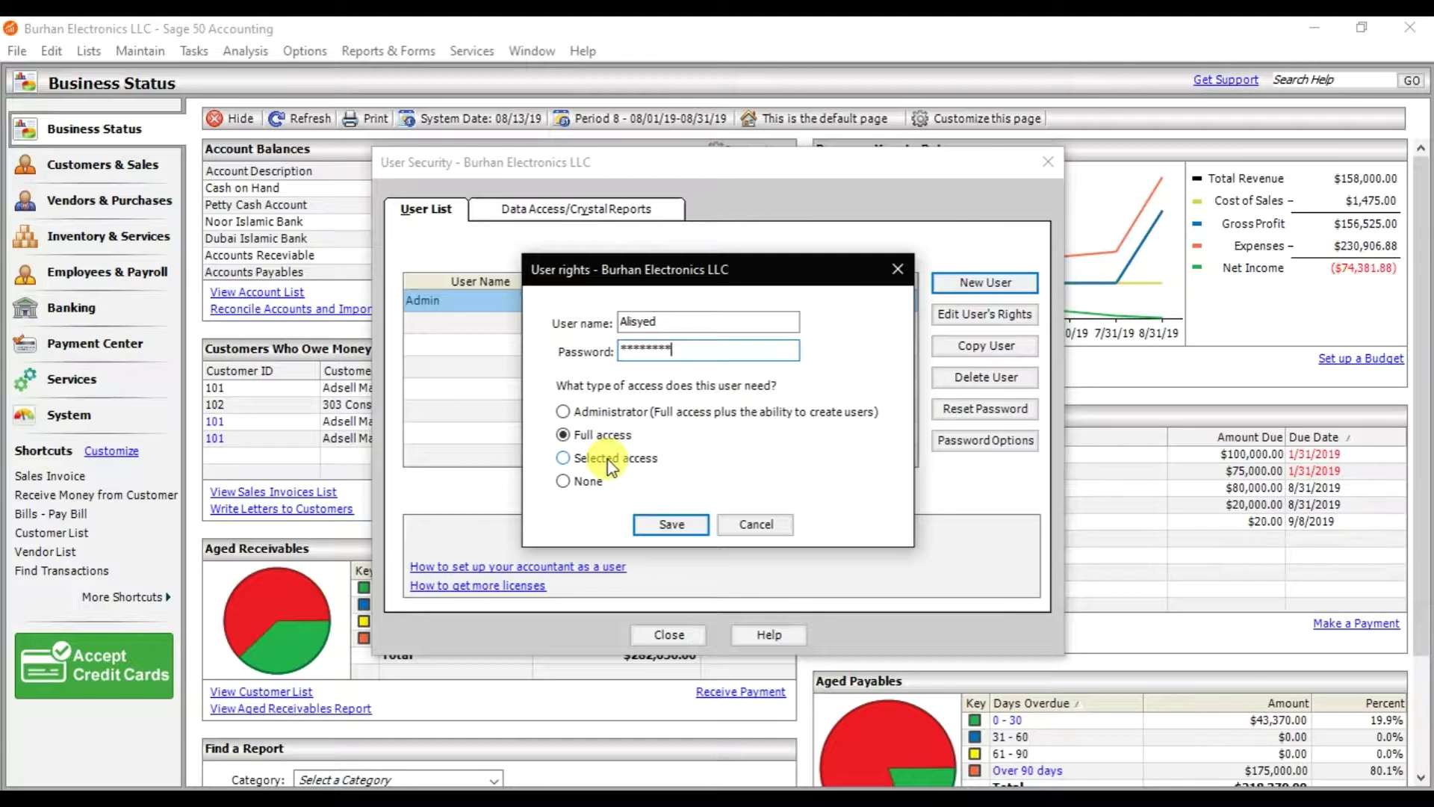
- Give the new user Selected access and continue to the per-area settings
left_click(611, 467)
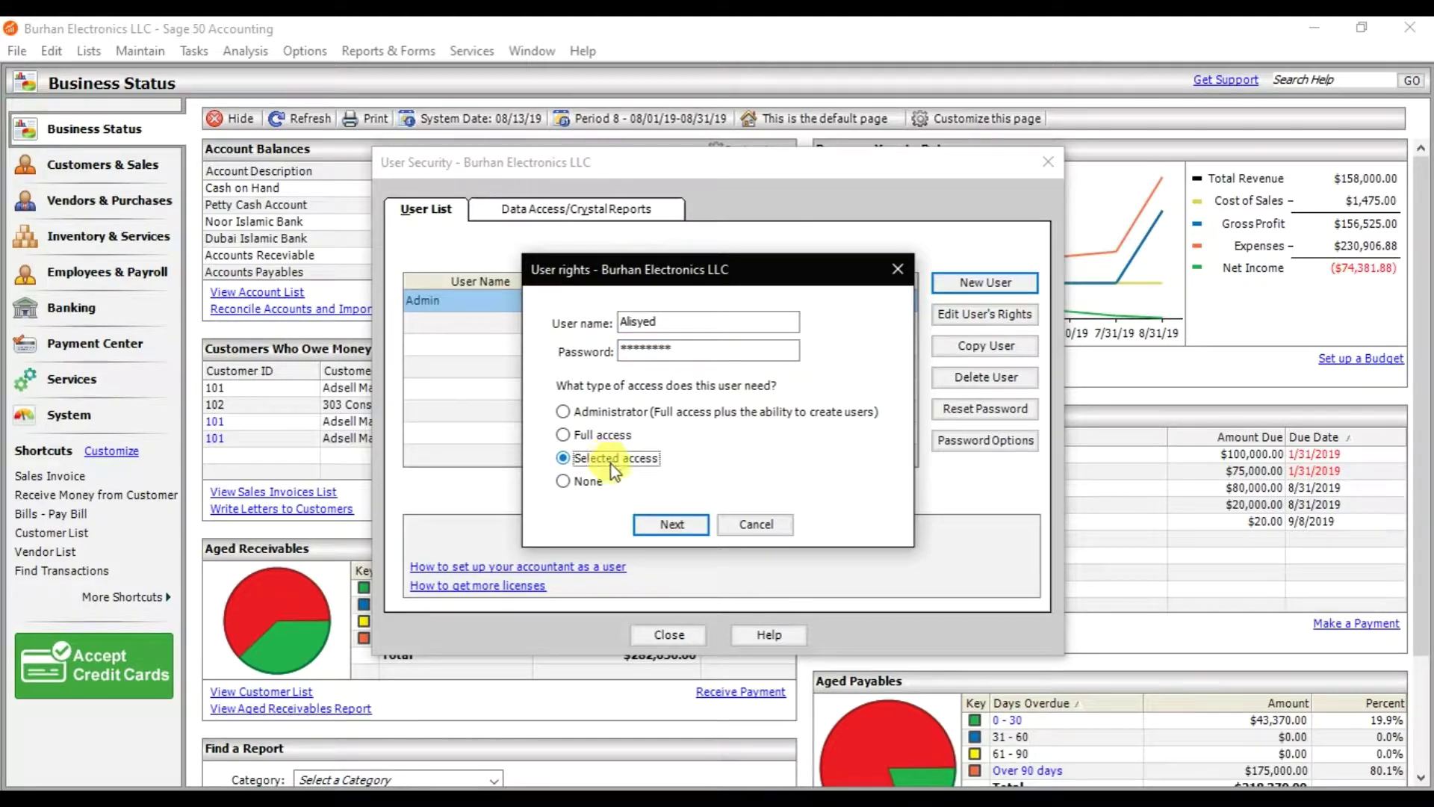
left_click(654, 525)
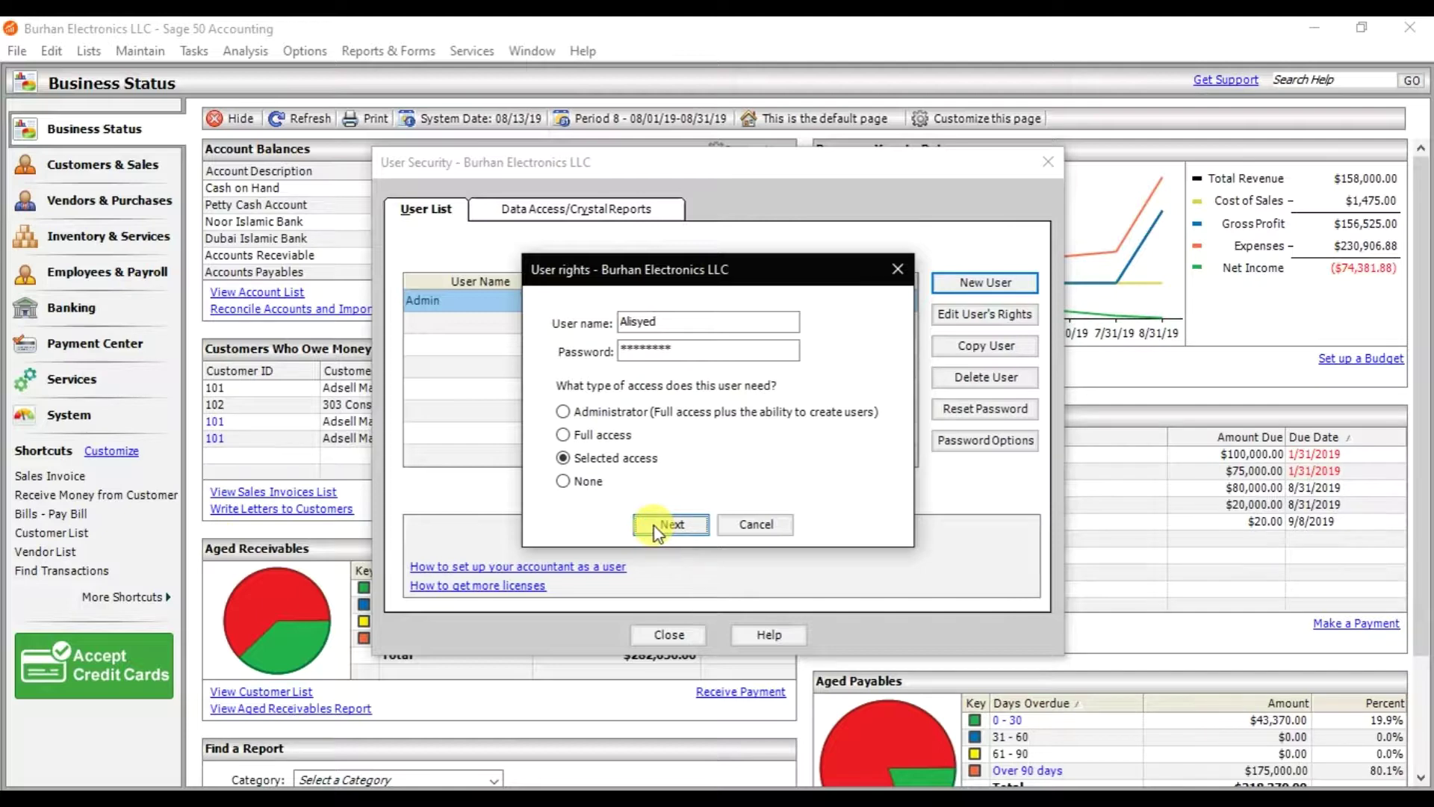
left_click(654, 526)
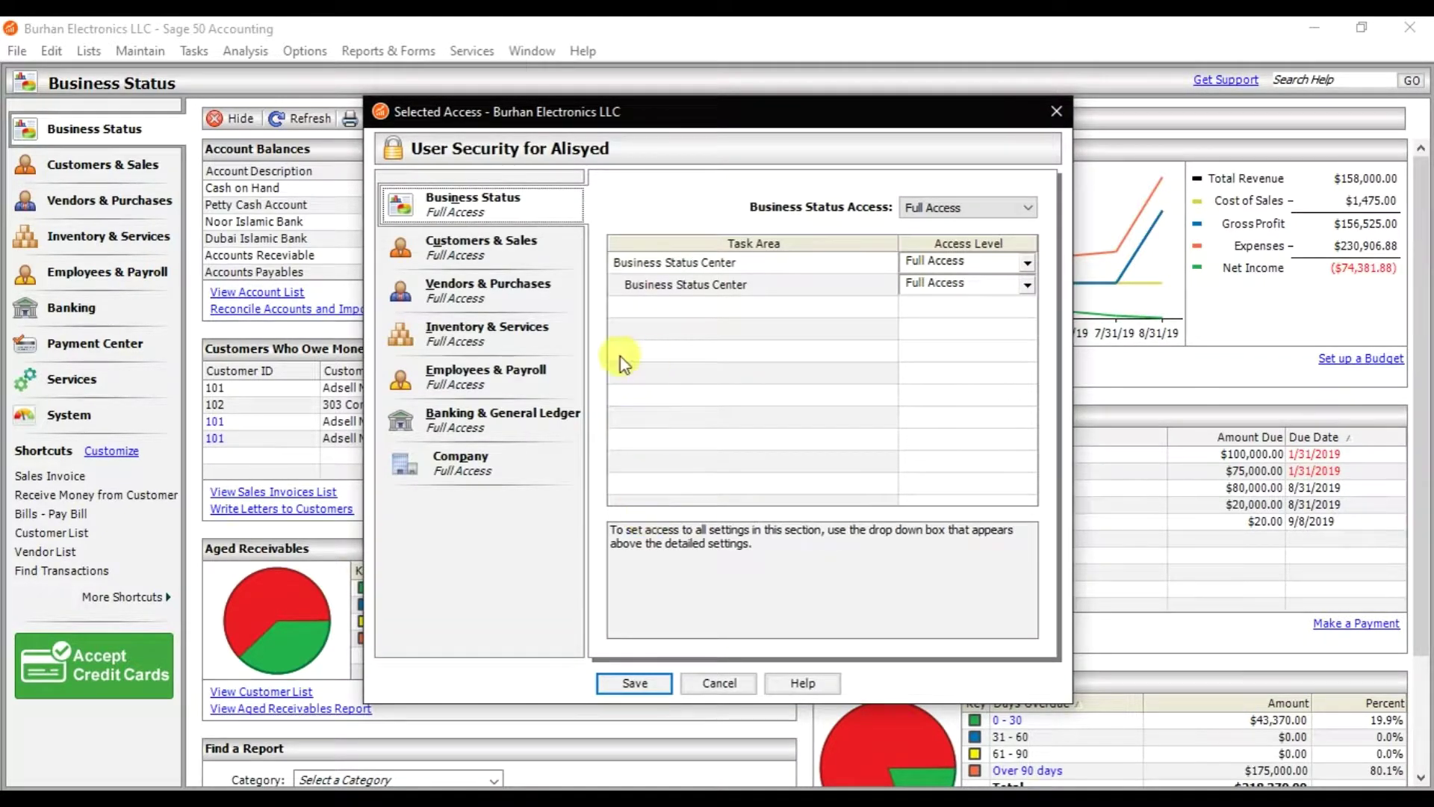
- Set the new user's Business Status access level to No Access
left_click(481, 208)
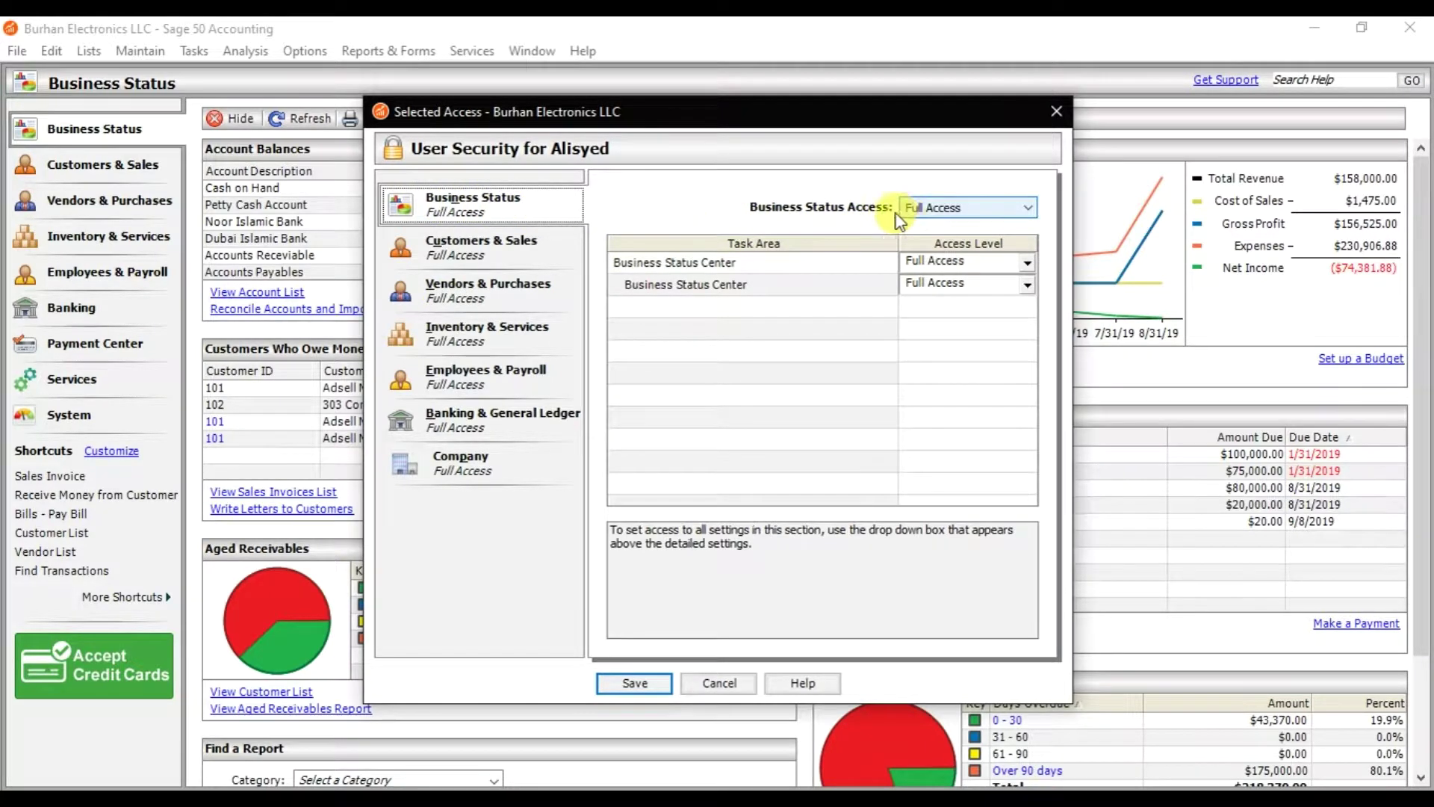
left_click(935, 217)
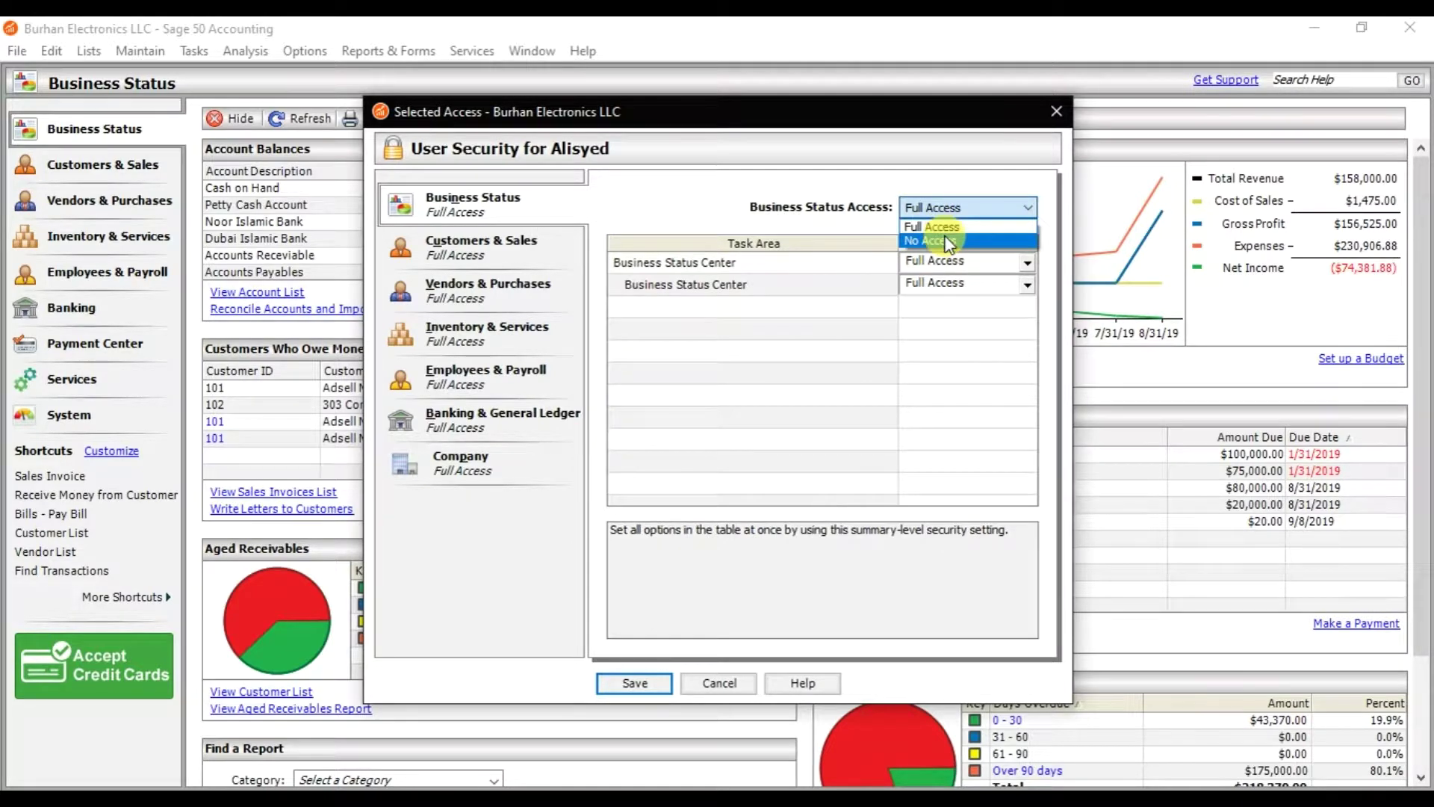
left_click(949, 243)
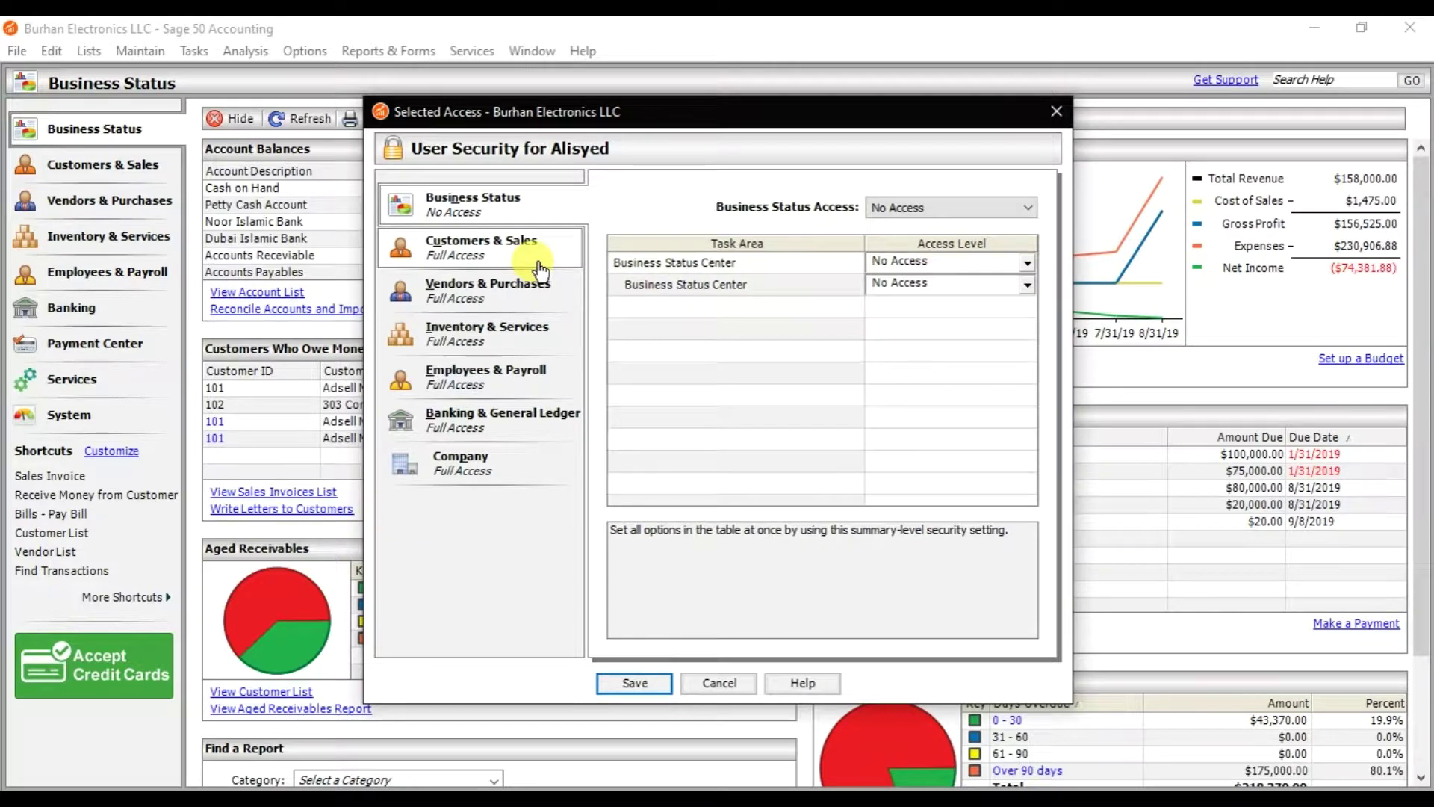
- Set all Customers & Sales access to No Access
left_click(497, 260)
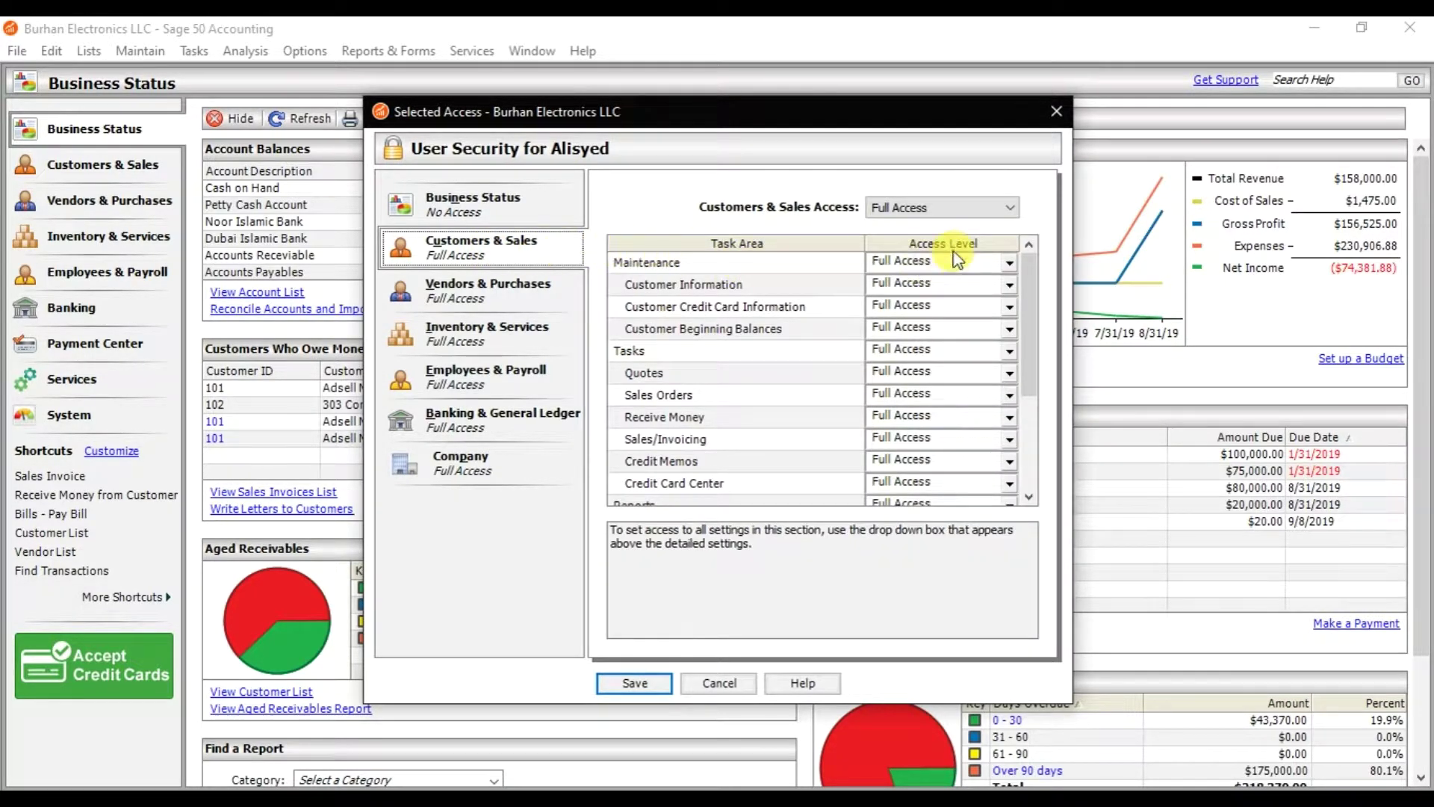
left_click(950, 209)
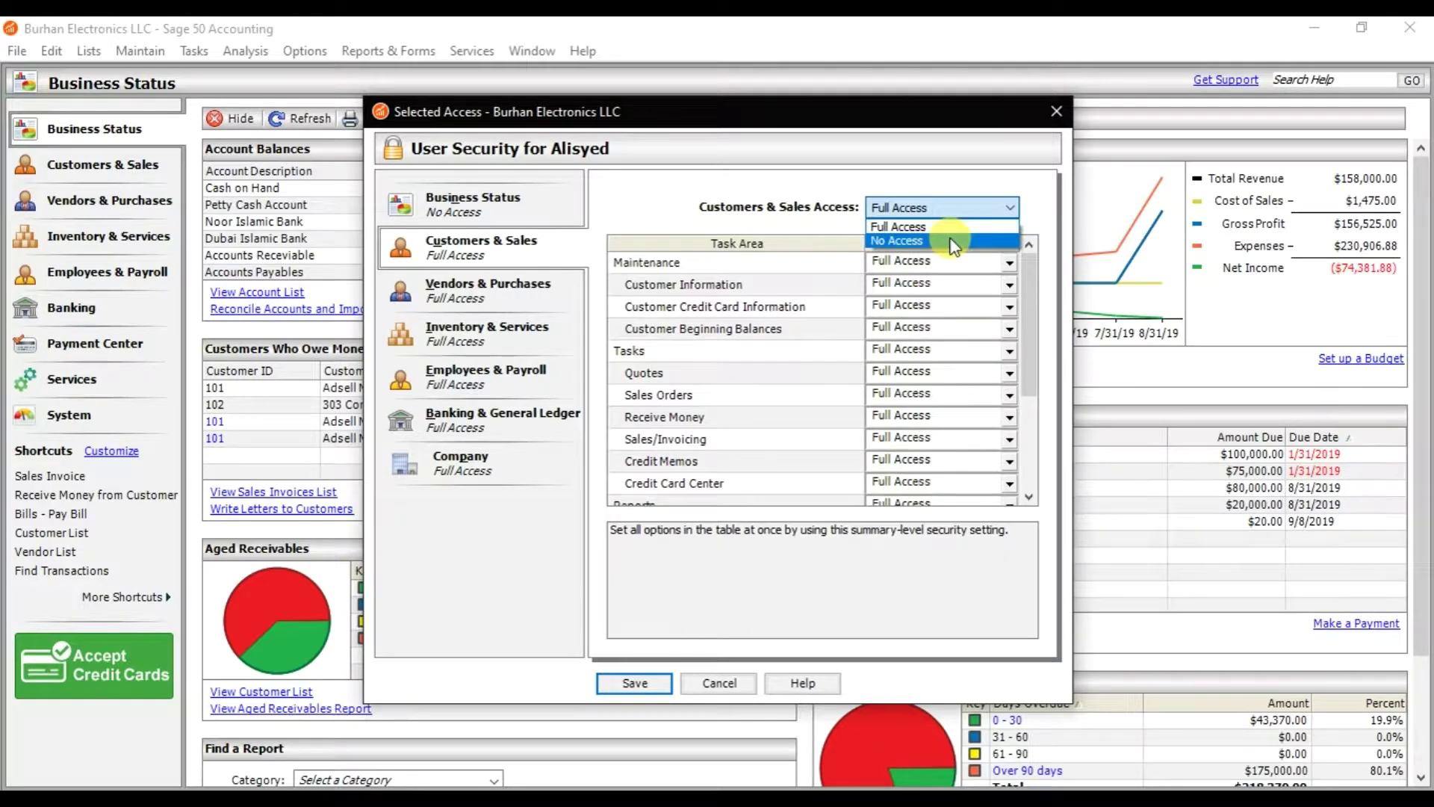
left_click(953, 241)
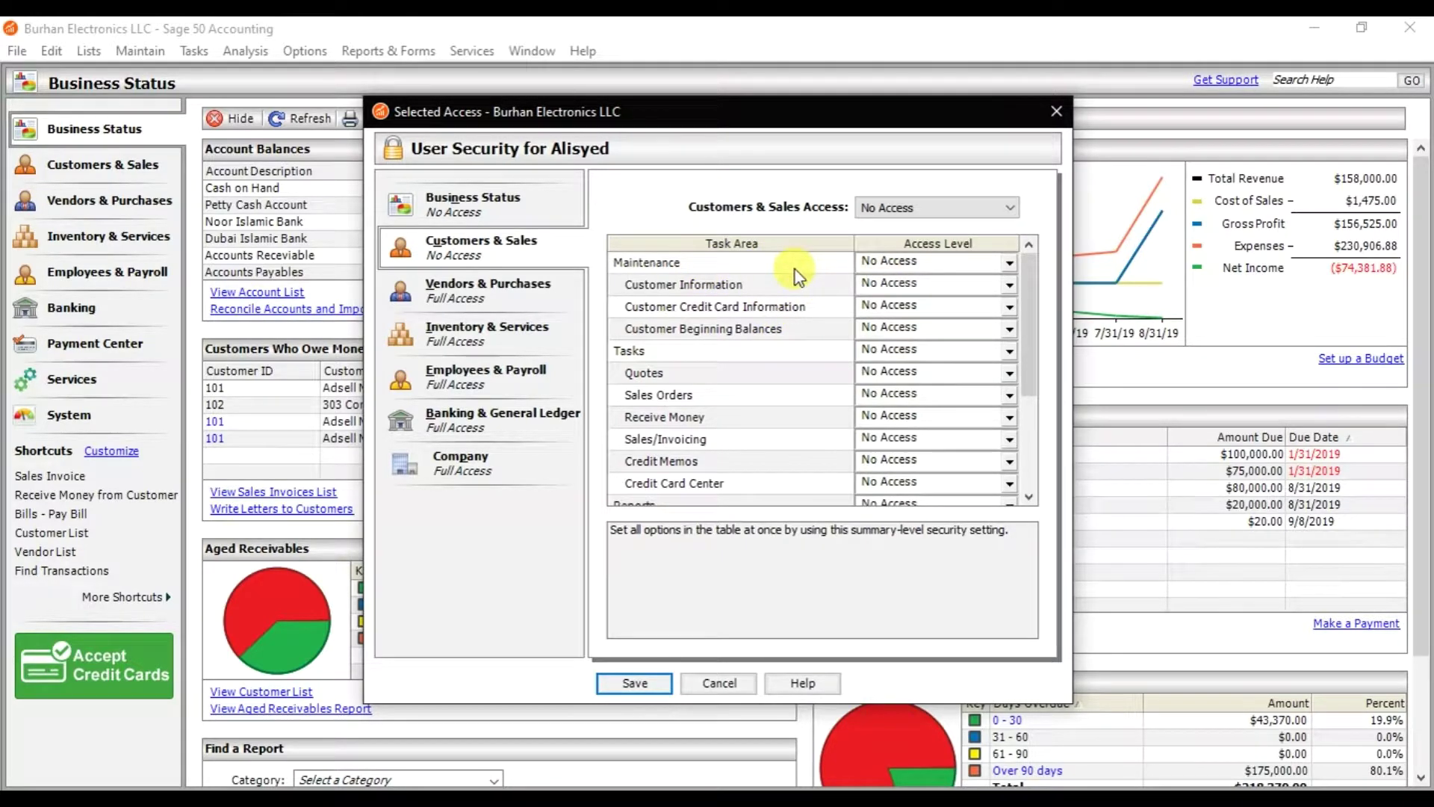
- Allow Add for customer Maintenance, keeping Credit Card Information at No Access
left_click(969, 266)
left_click(1008, 264)
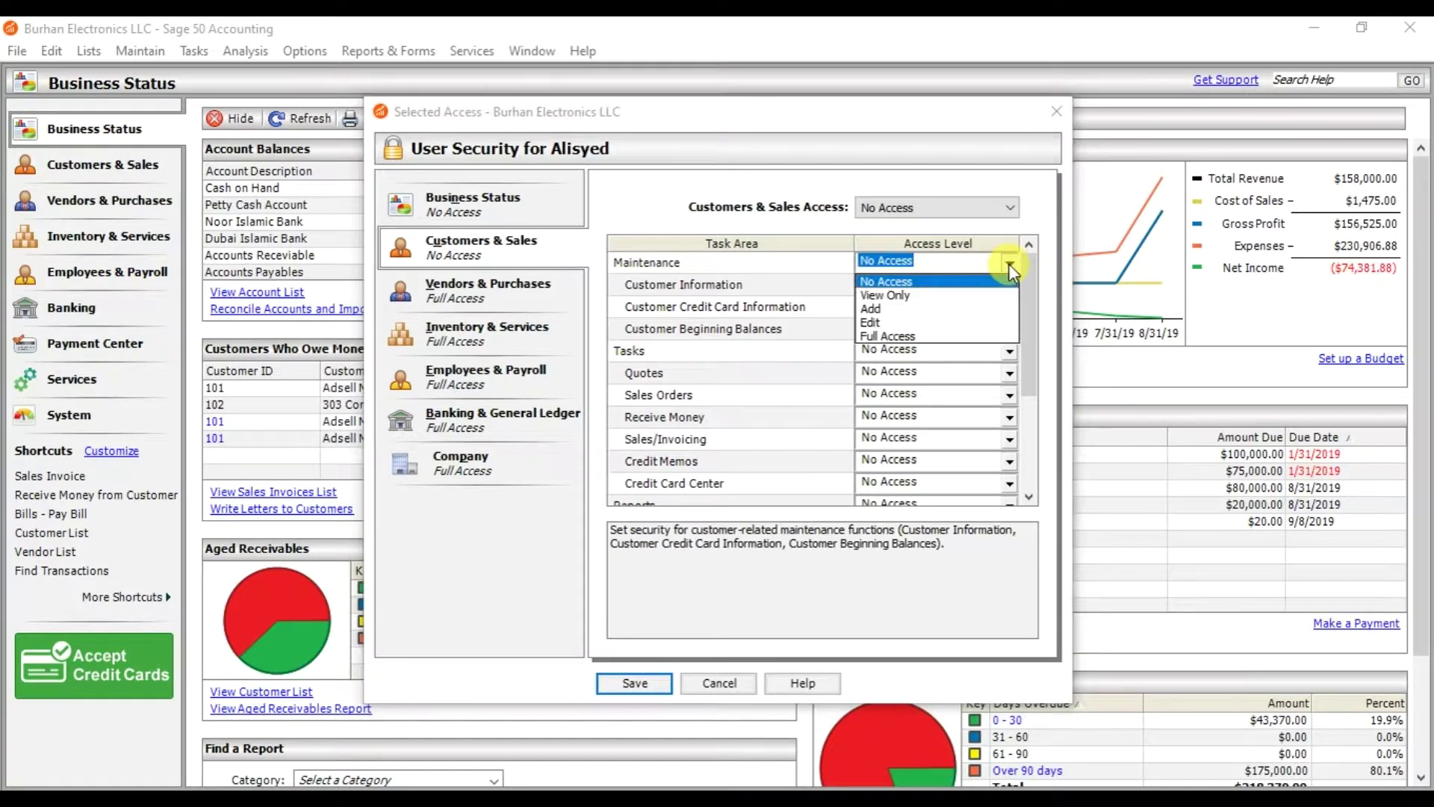
left_click(881, 311)
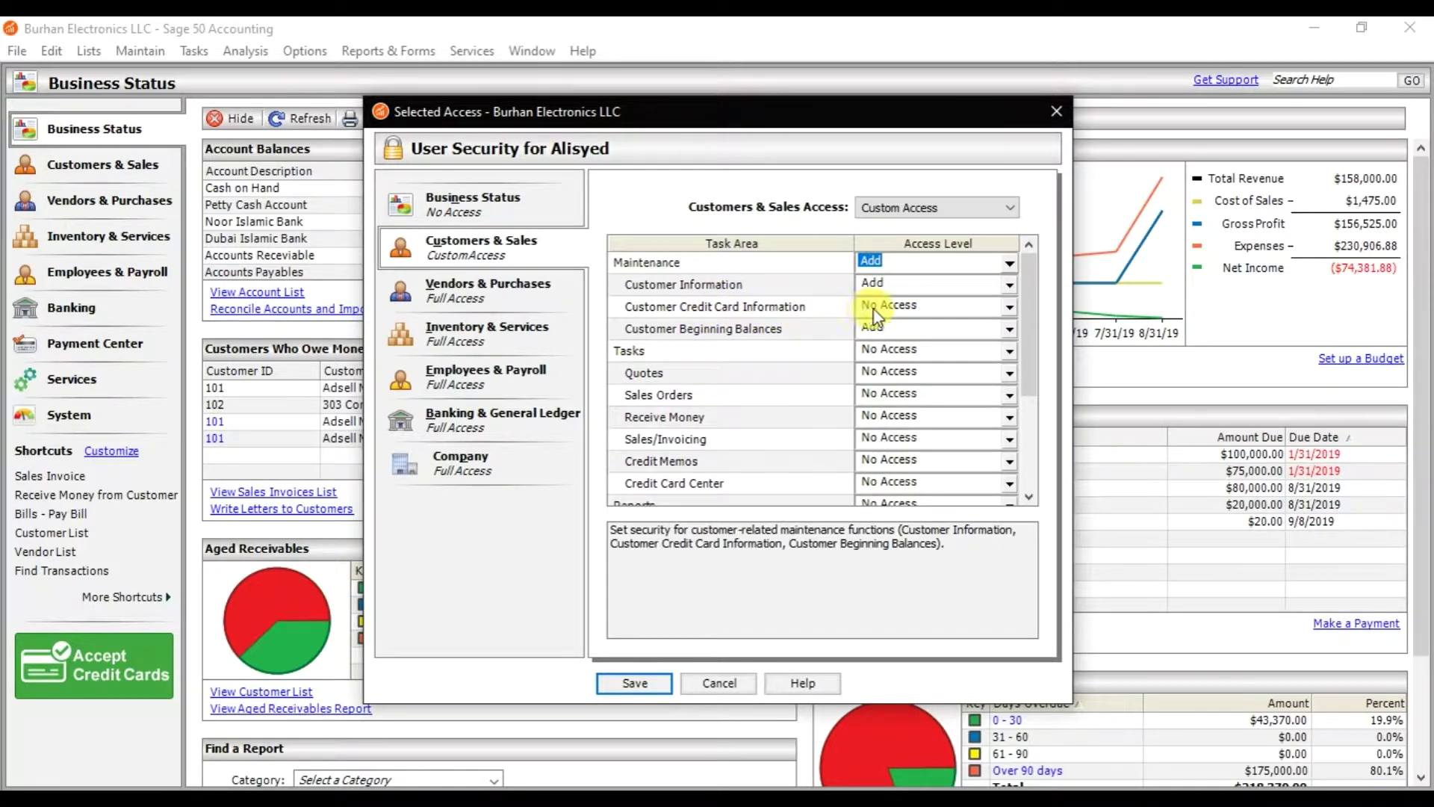
left_click(880, 312)
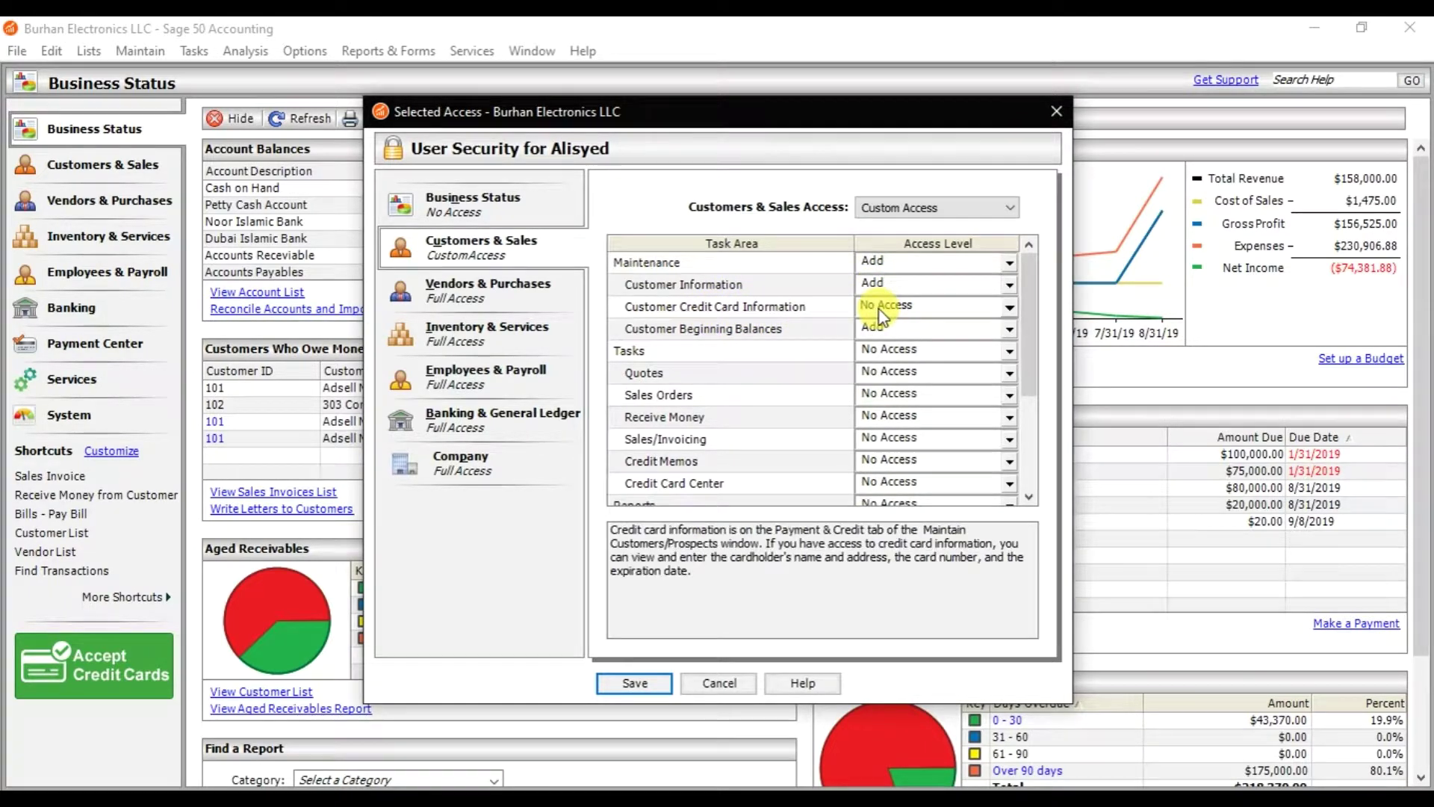
left_click(961, 312)
left_click(961, 313)
- Give all Customers & Sales Tasks Add access
left_click(880, 377)
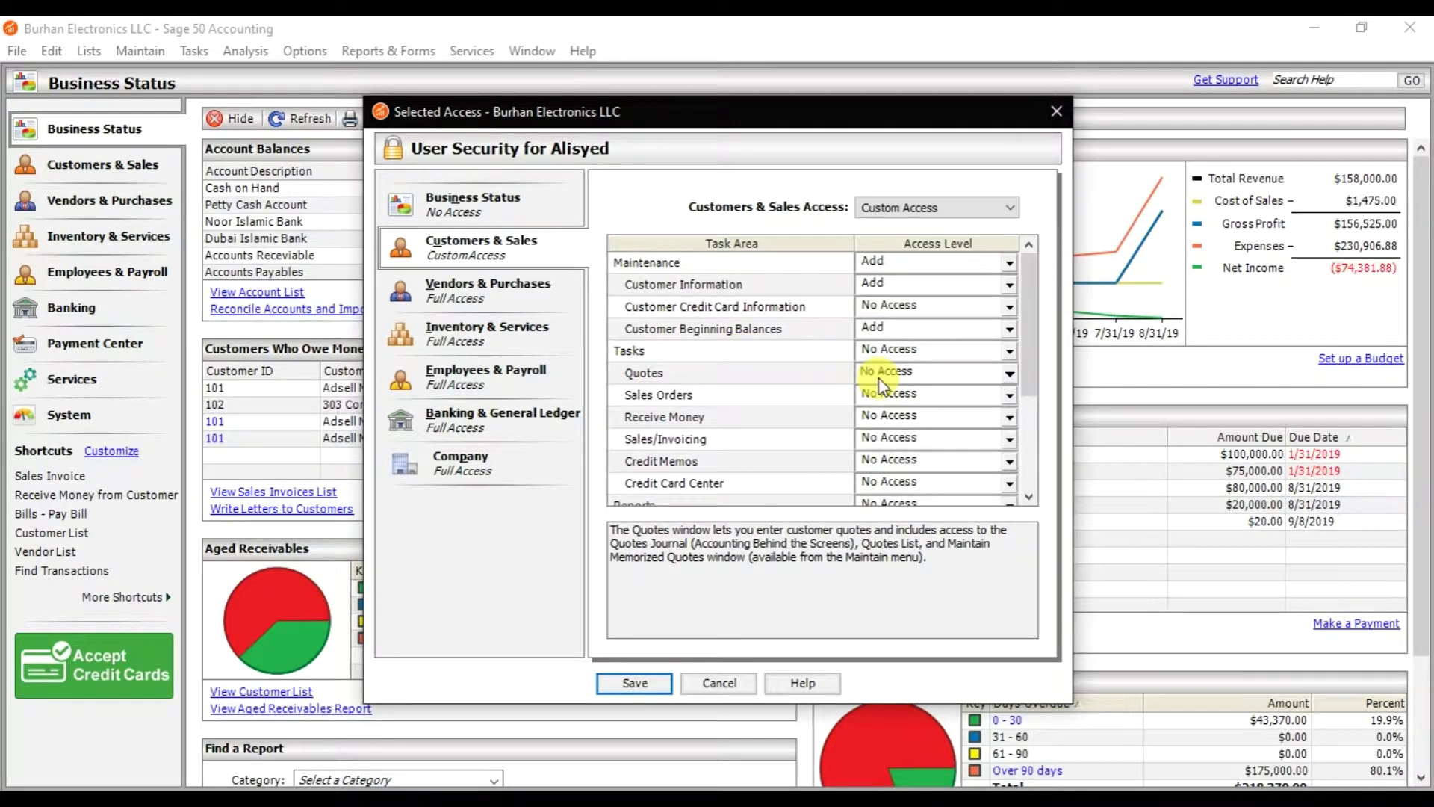
left_click(880, 378)
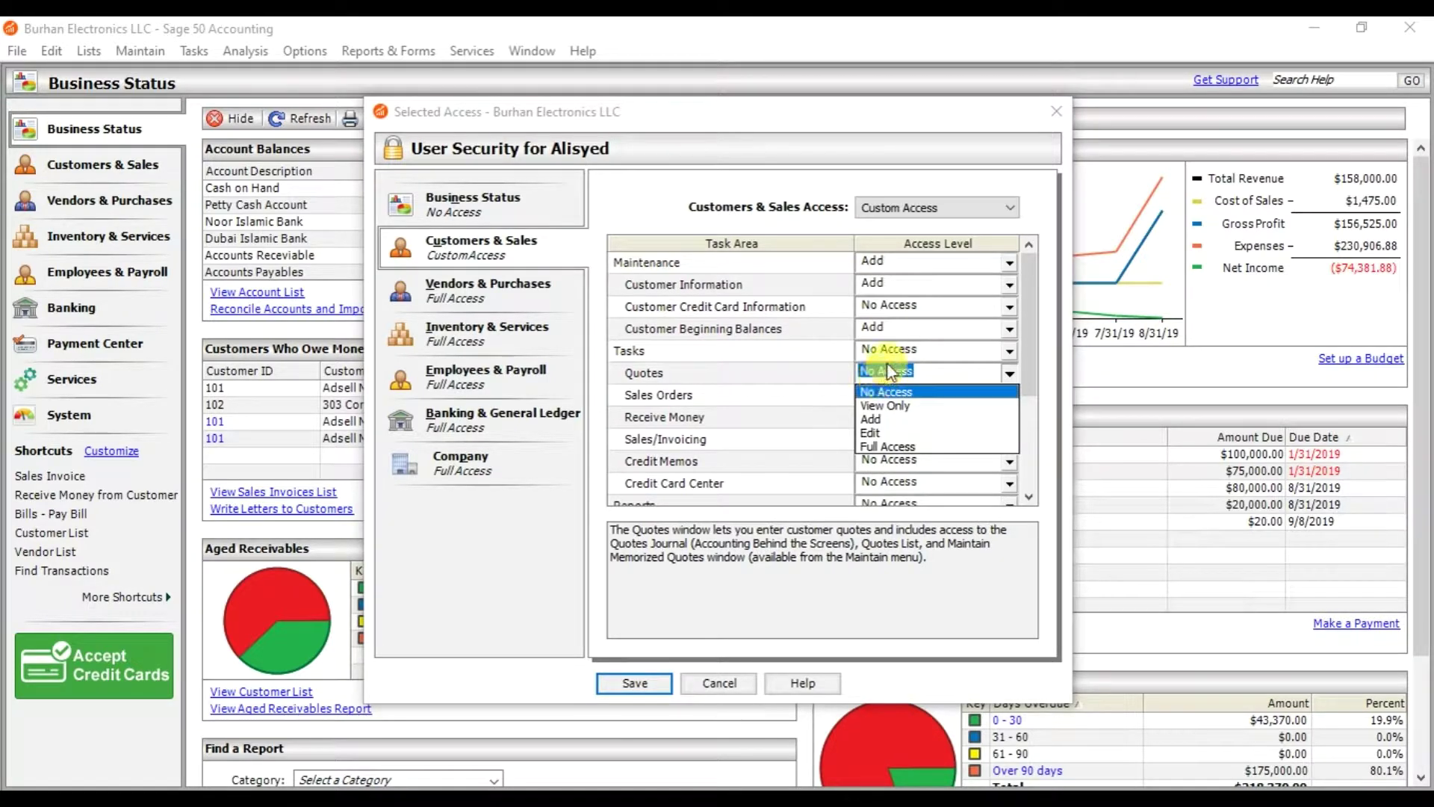
left_click(894, 354)
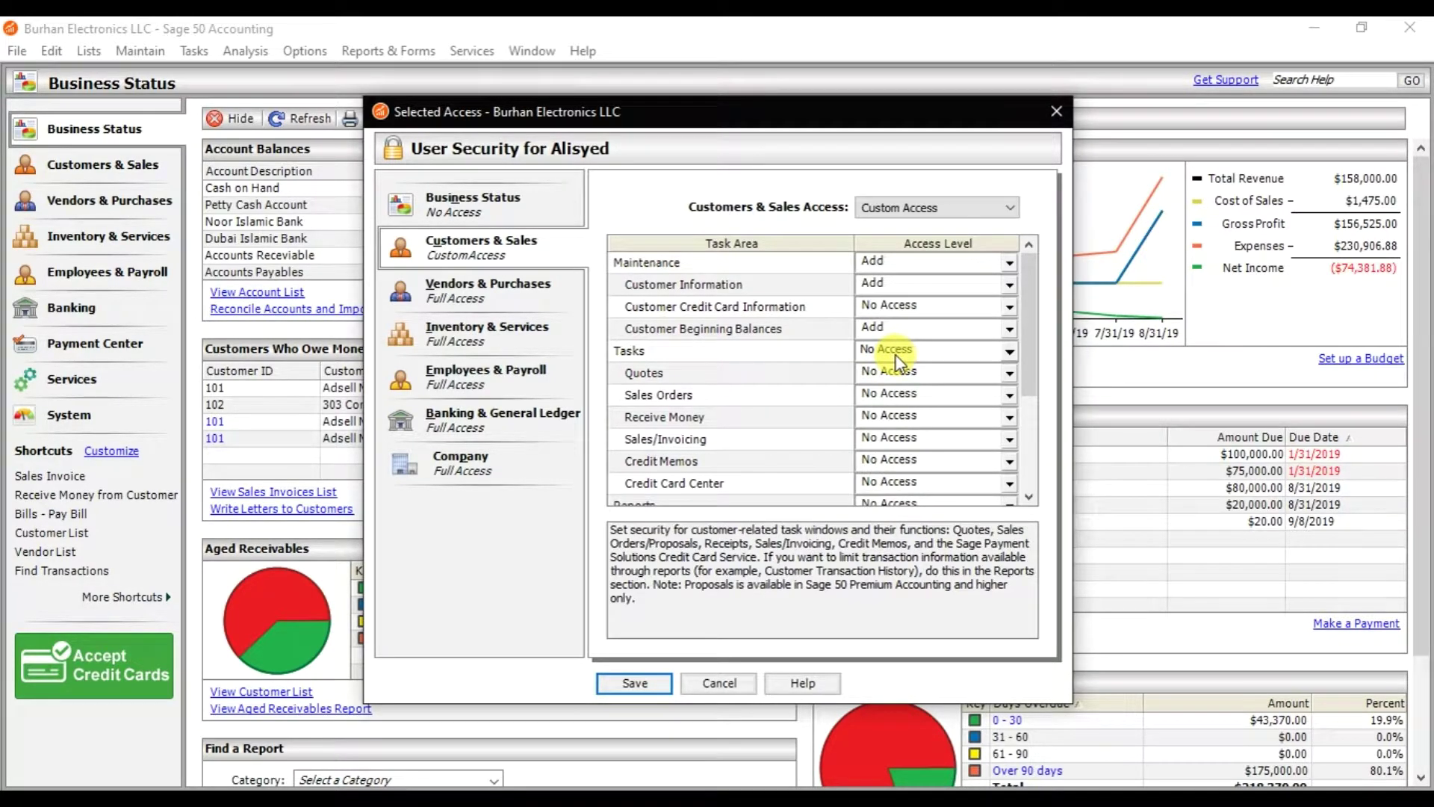
left_click(895, 356)
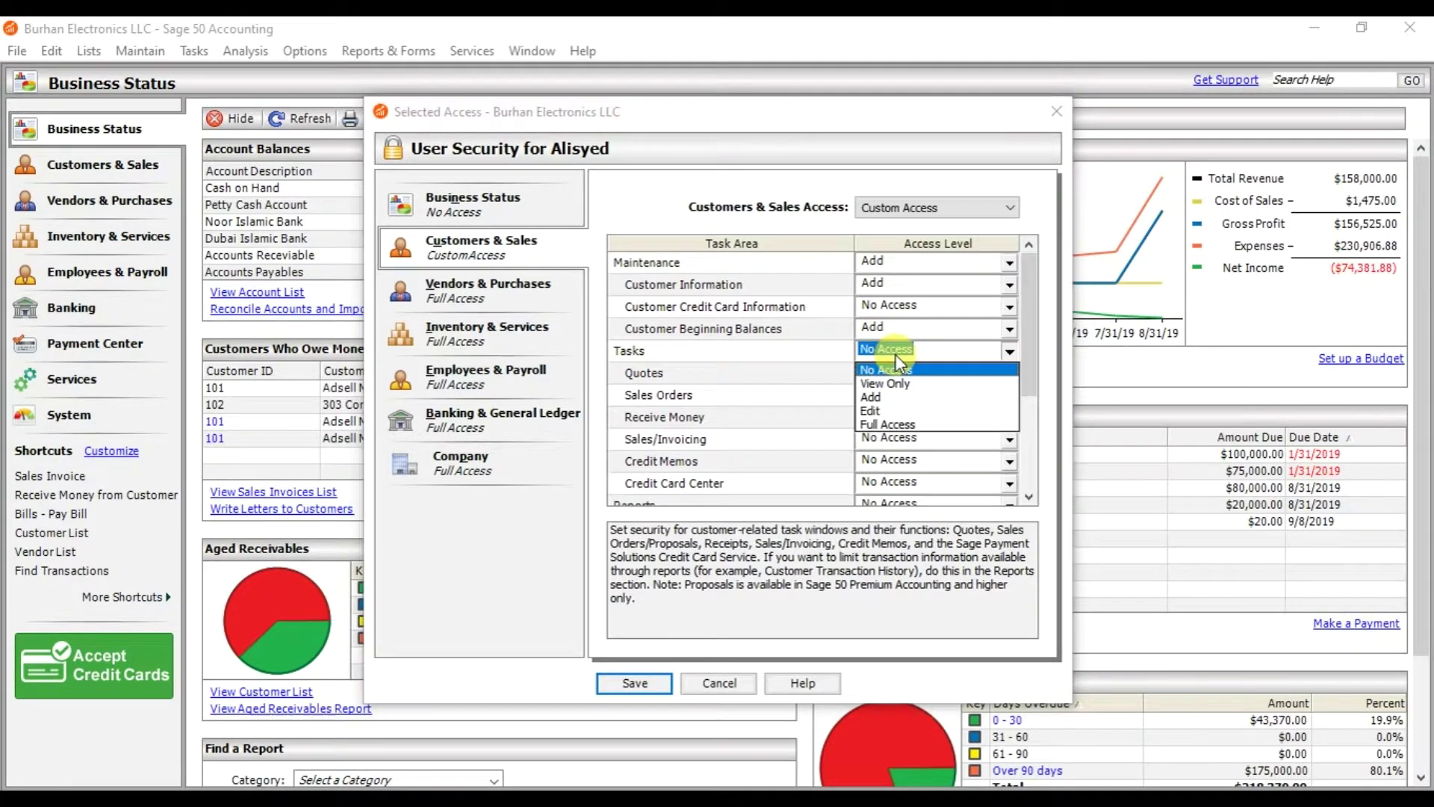
left_click(874, 397)
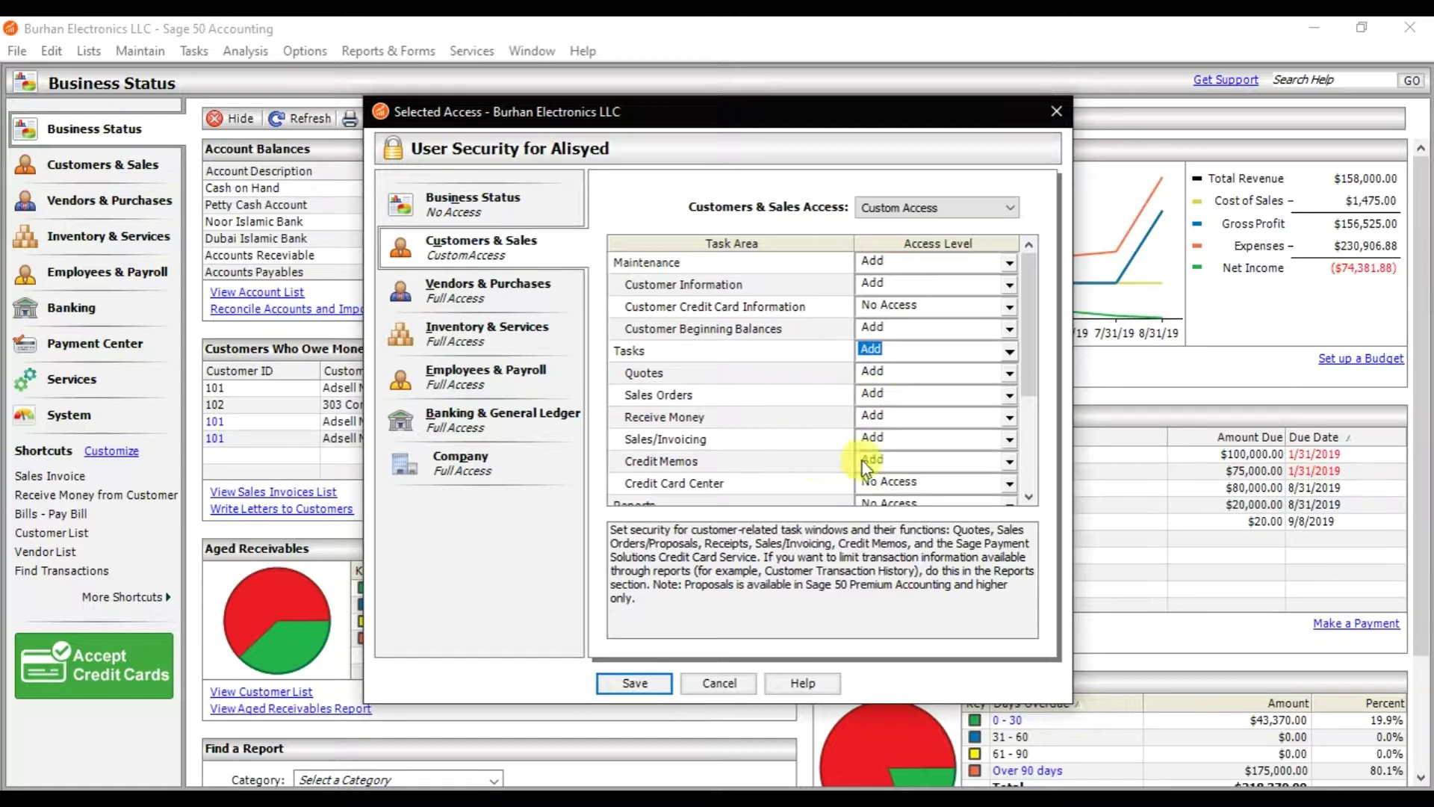
- Give customer Reports and Write Letters Full Access
left_click(1028, 496)
left_click(1029, 497)
left_click(1029, 499)
left_click(1029, 499)
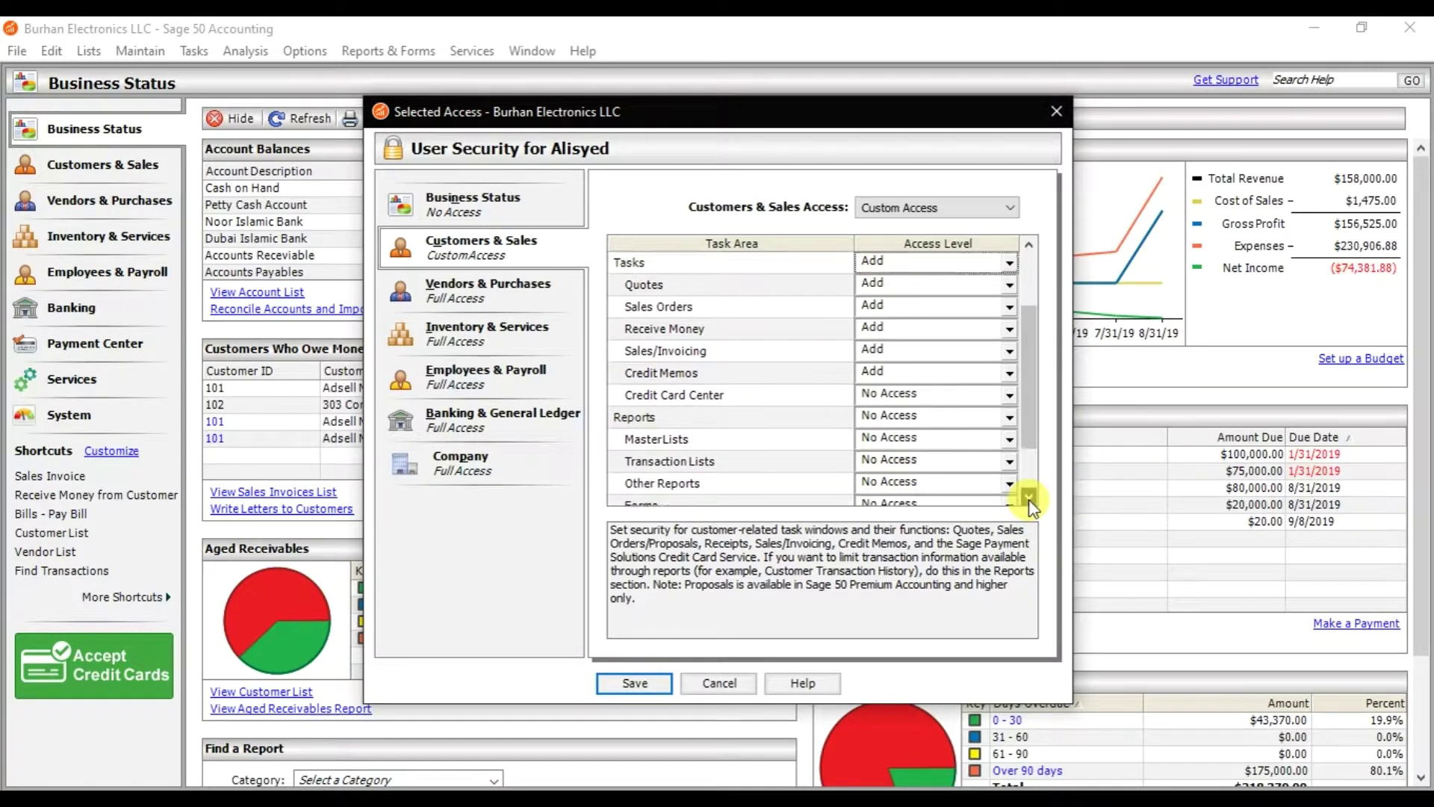
left_click(1029, 499)
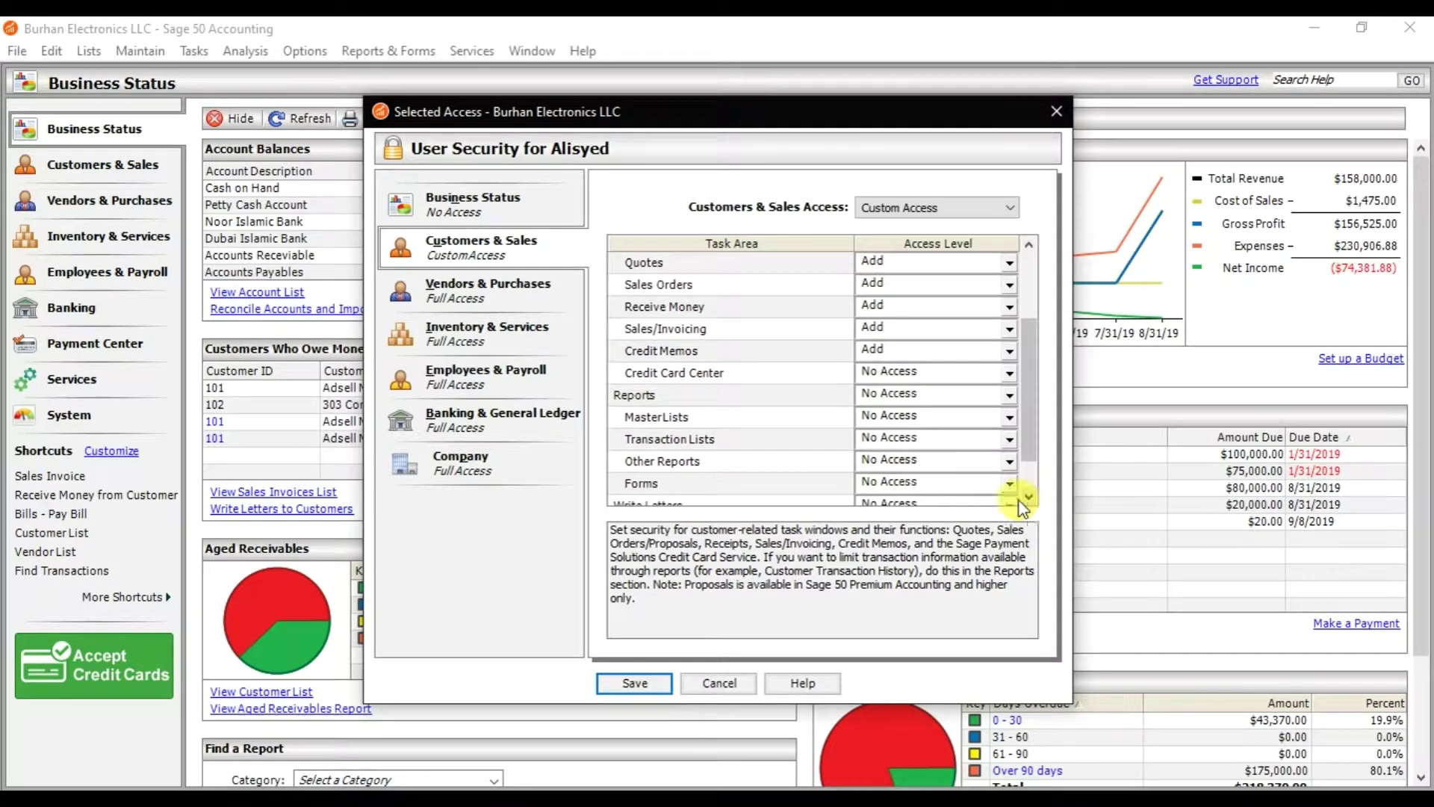
left_click(925, 394)
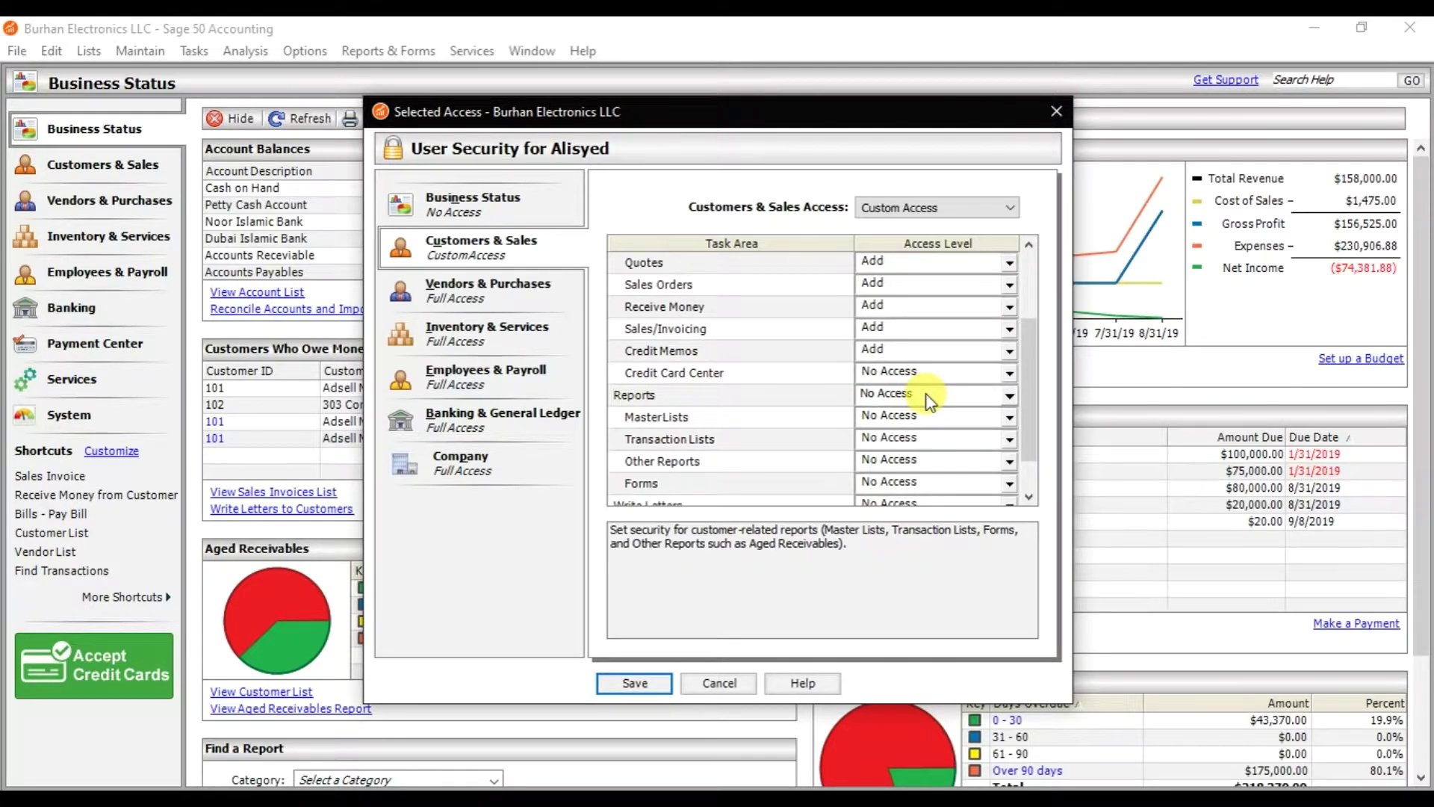
left_click(1009, 396)
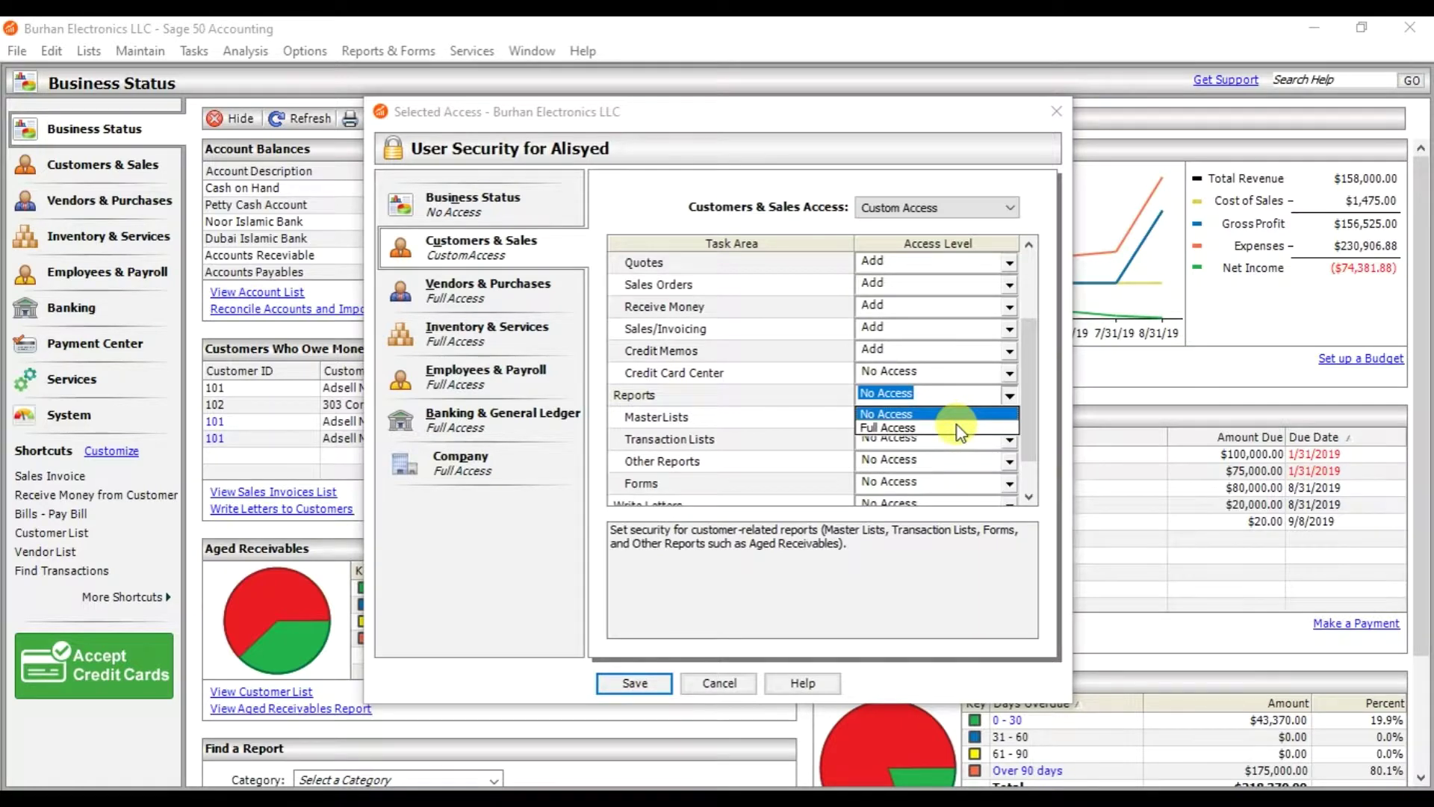
left_click(908, 428)
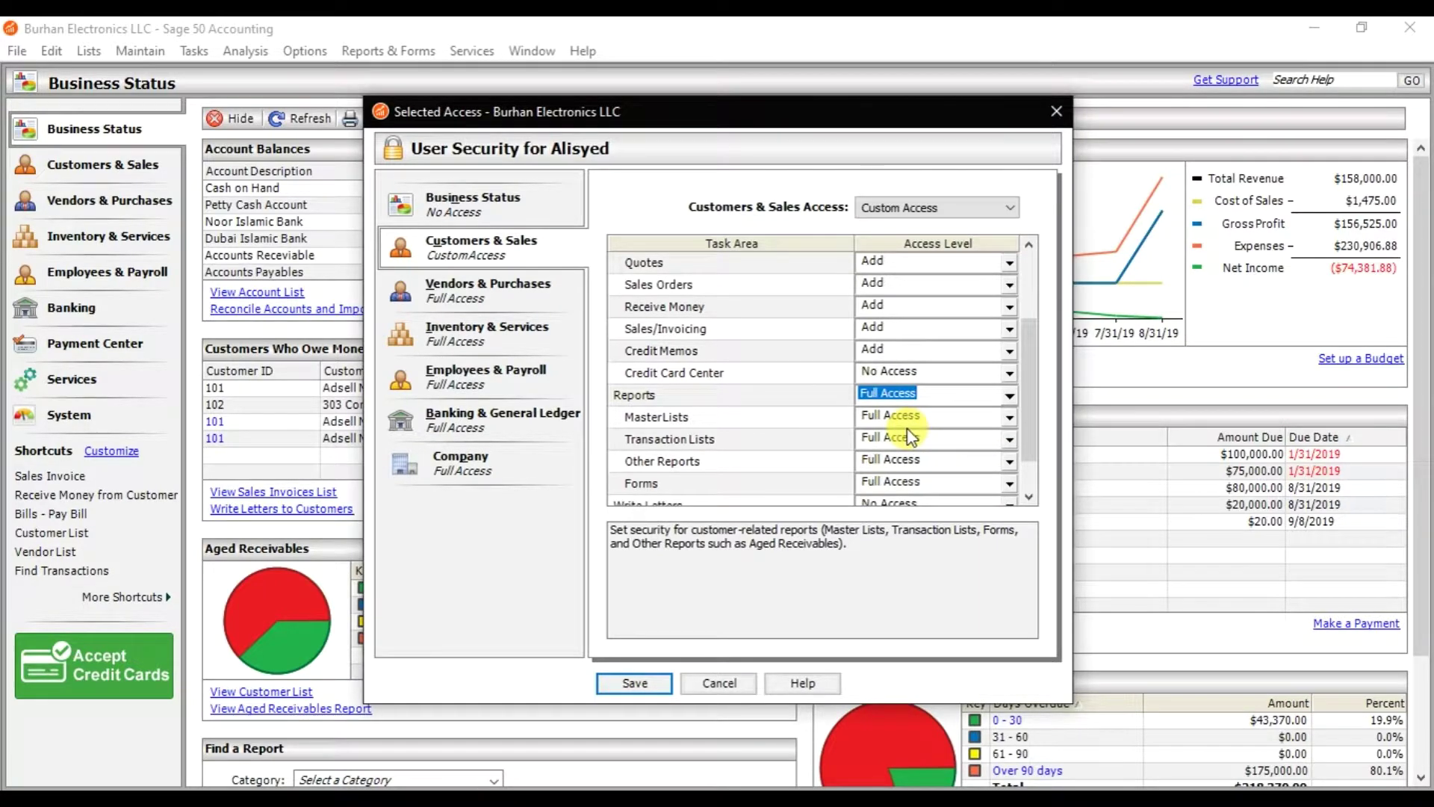
left_click(1028, 496)
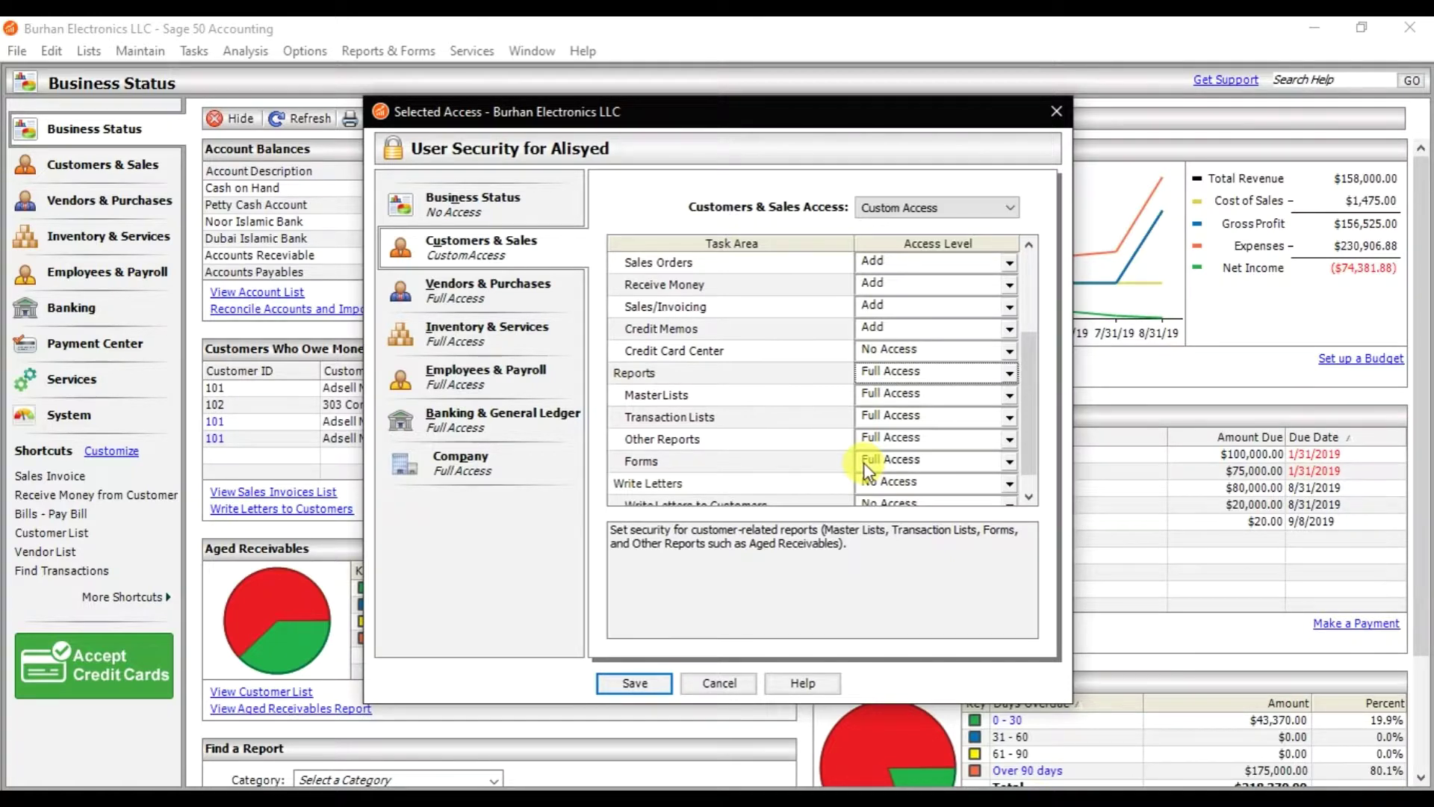
scroll(1035, 472, "down", 1)
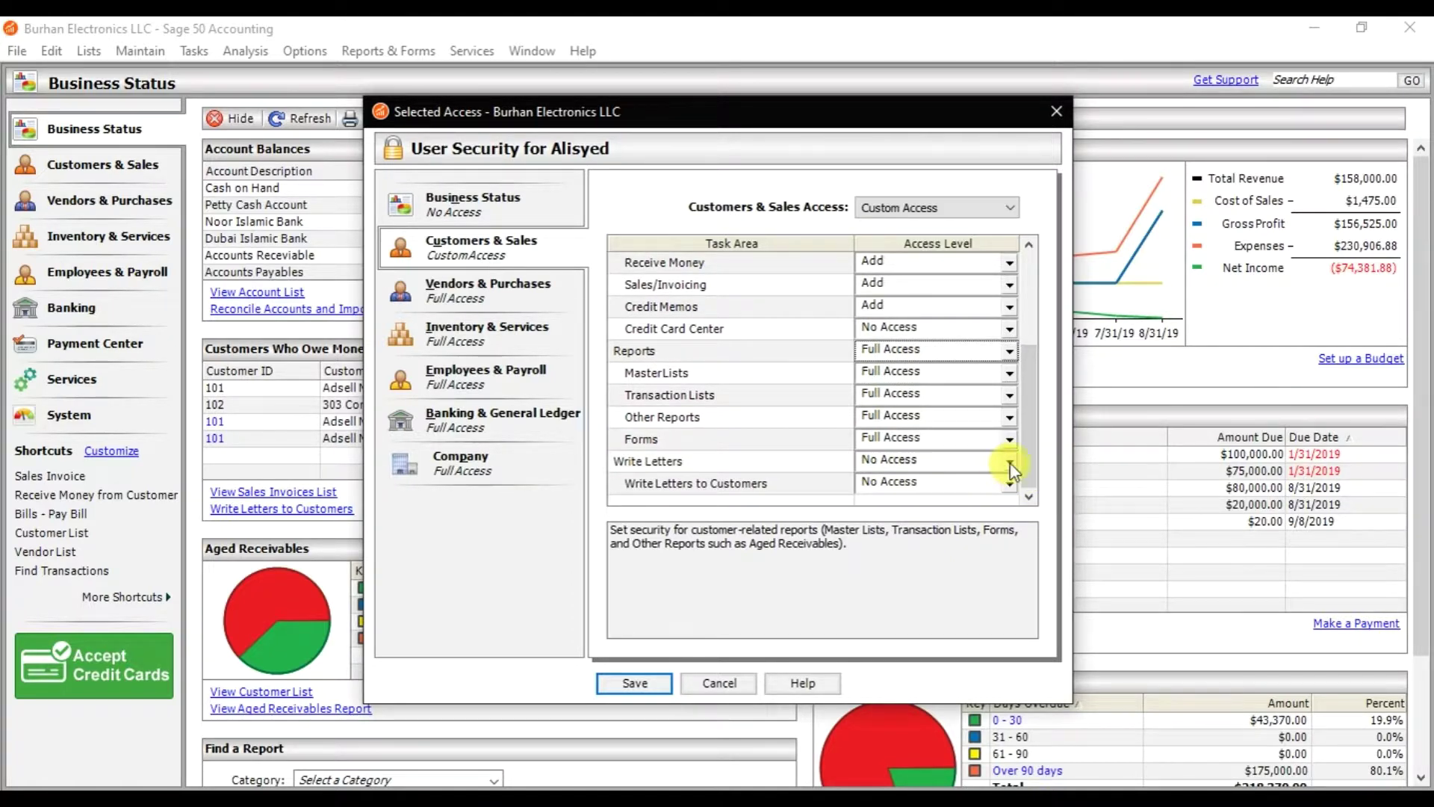
left_click(1008, 463)
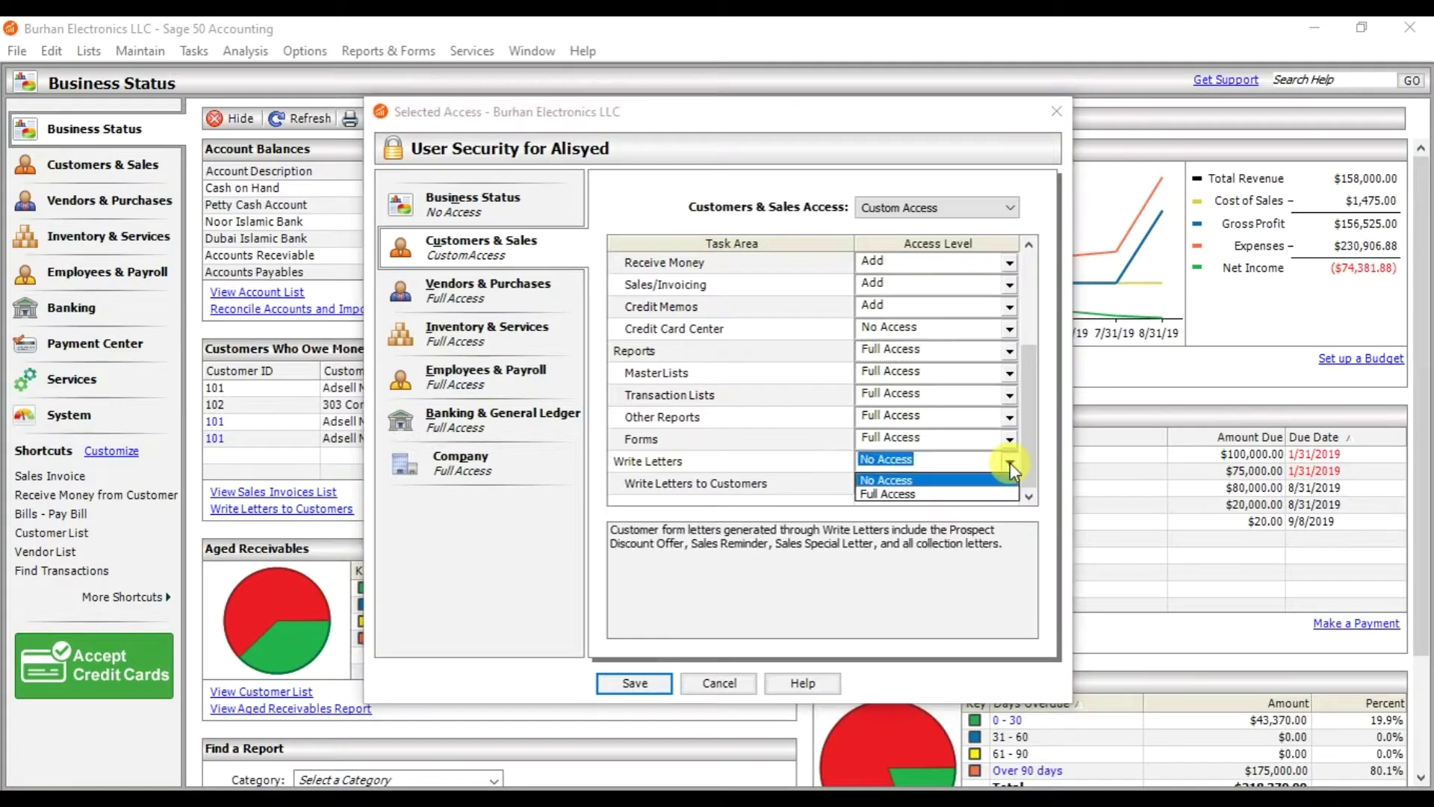
left_click(953, 496)
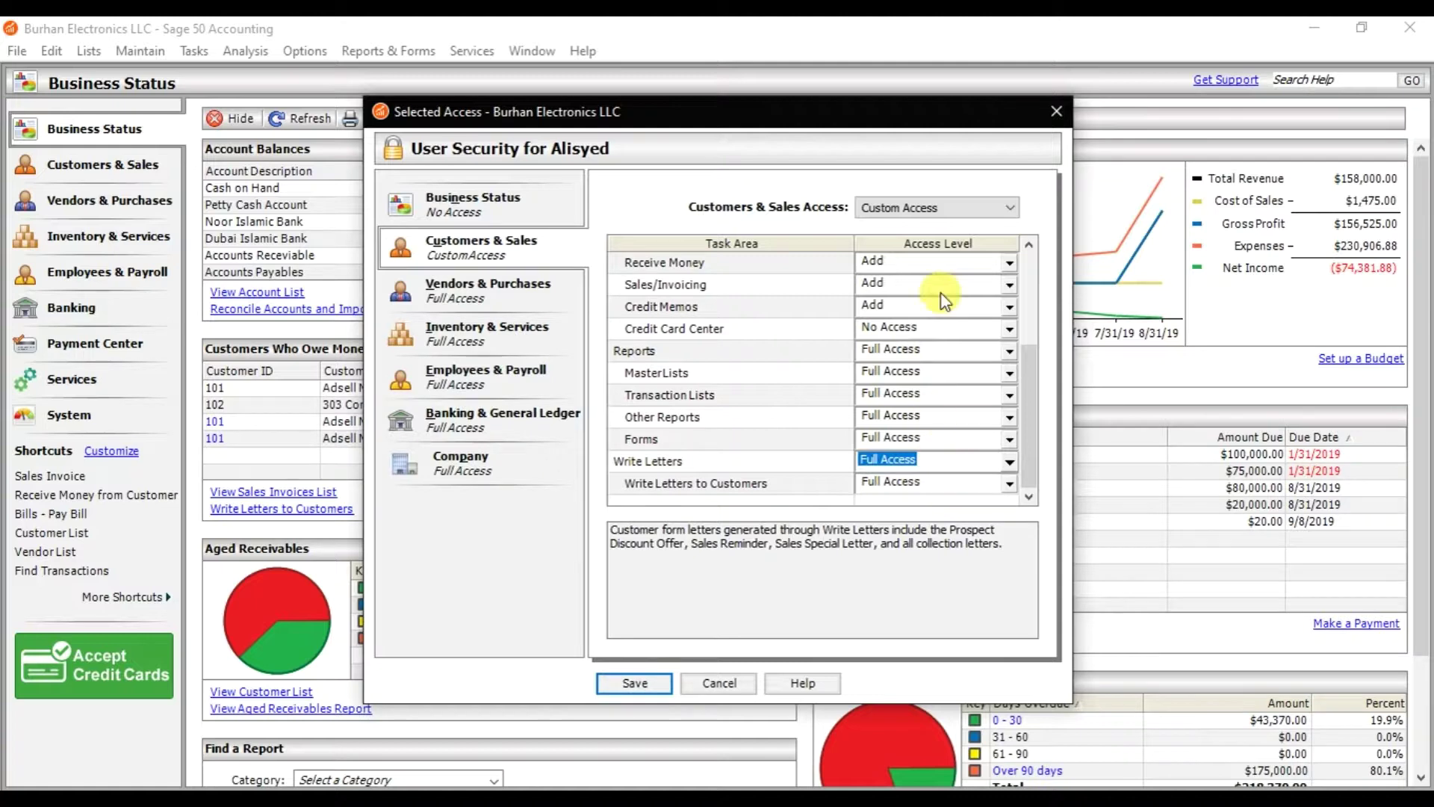
left_click(525, 306)
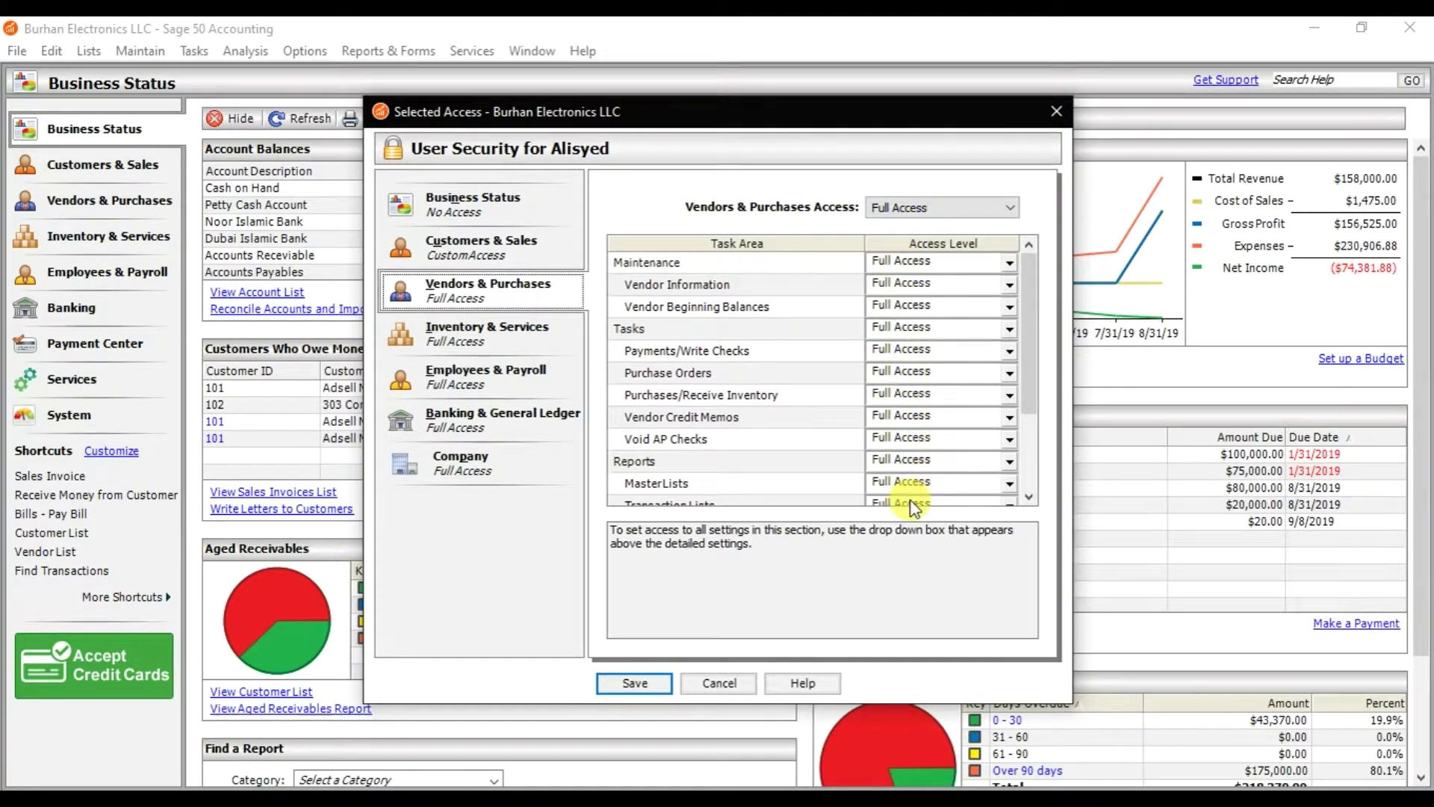
left_click(521, 342)
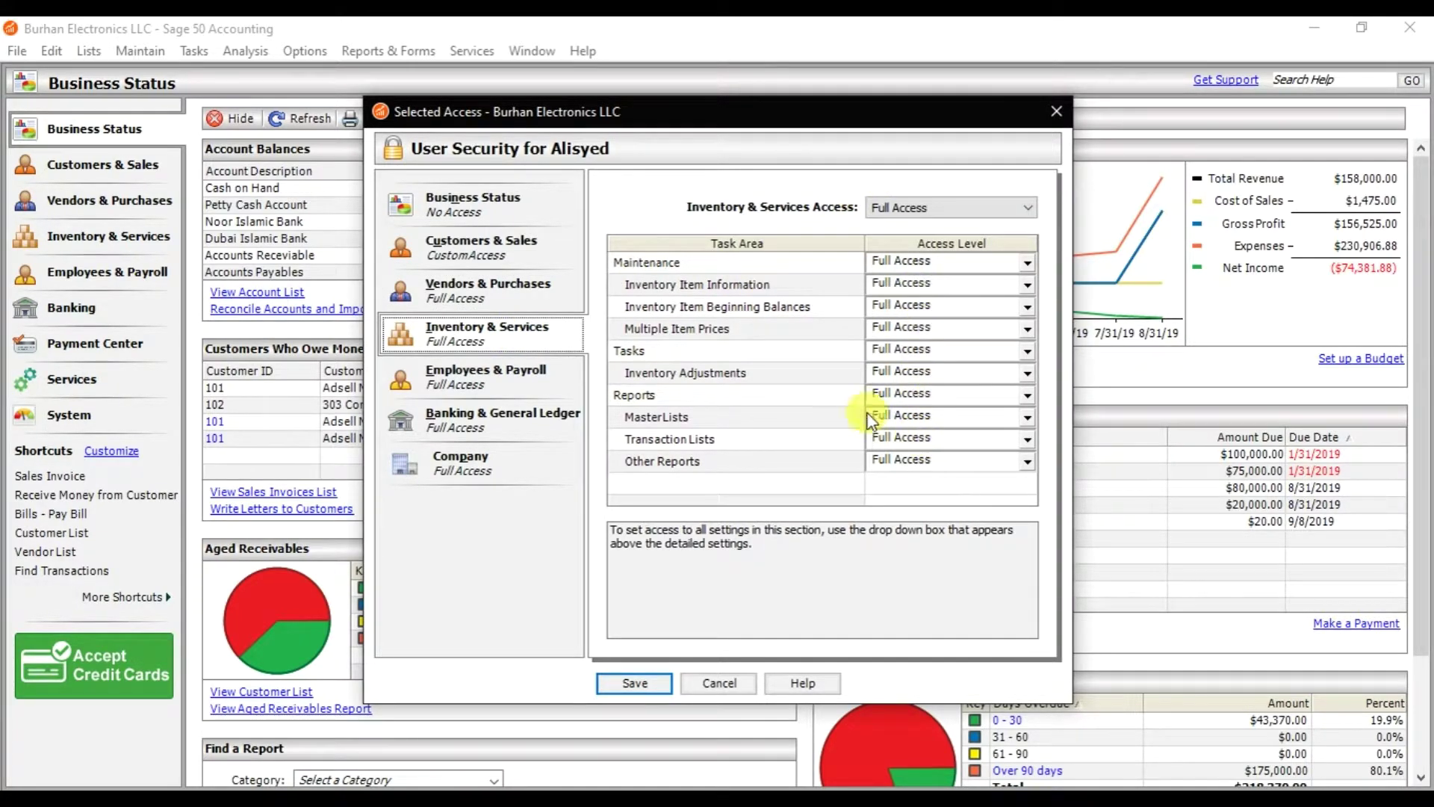
left_click(566, 378)
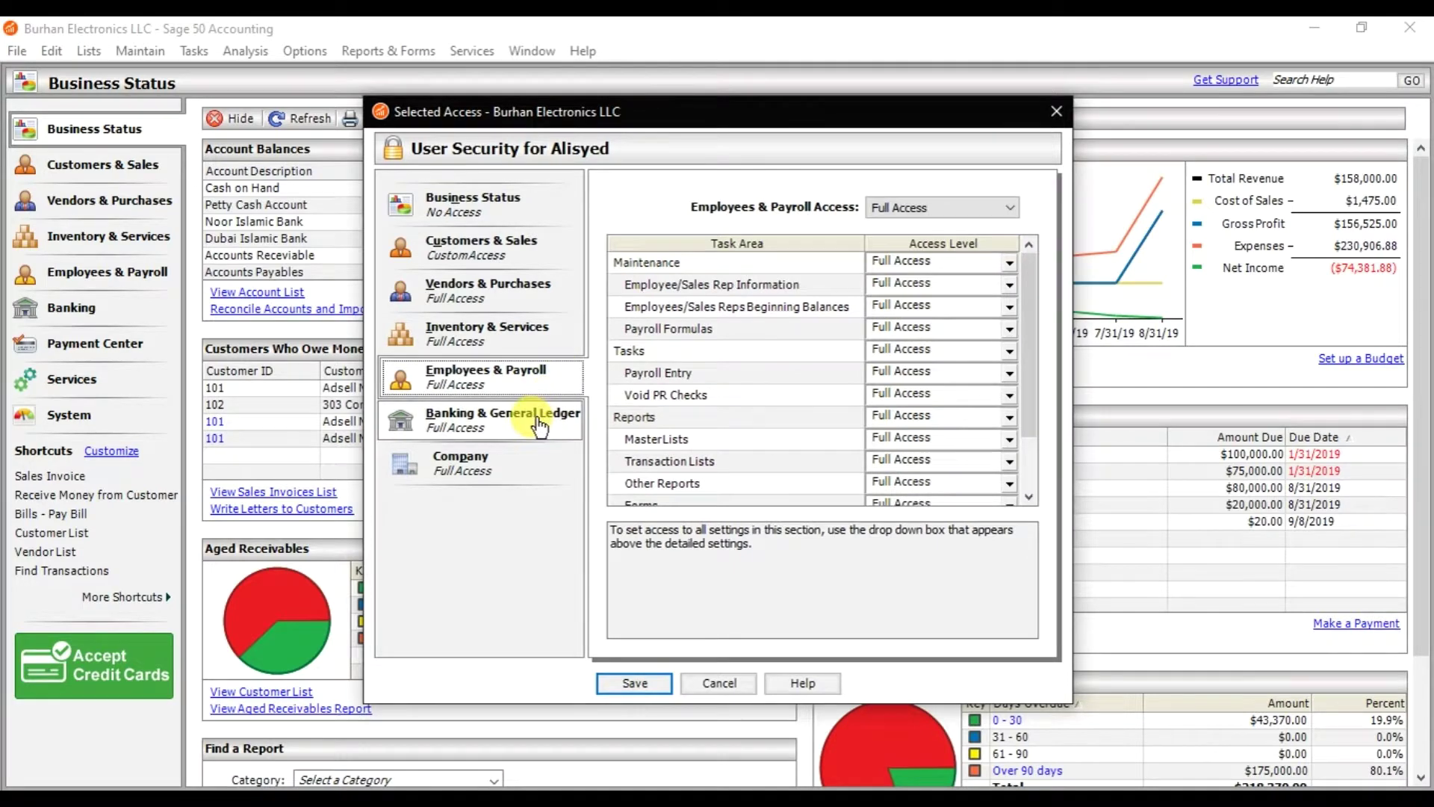
left_click(540, 425)
left_click(515, 462)
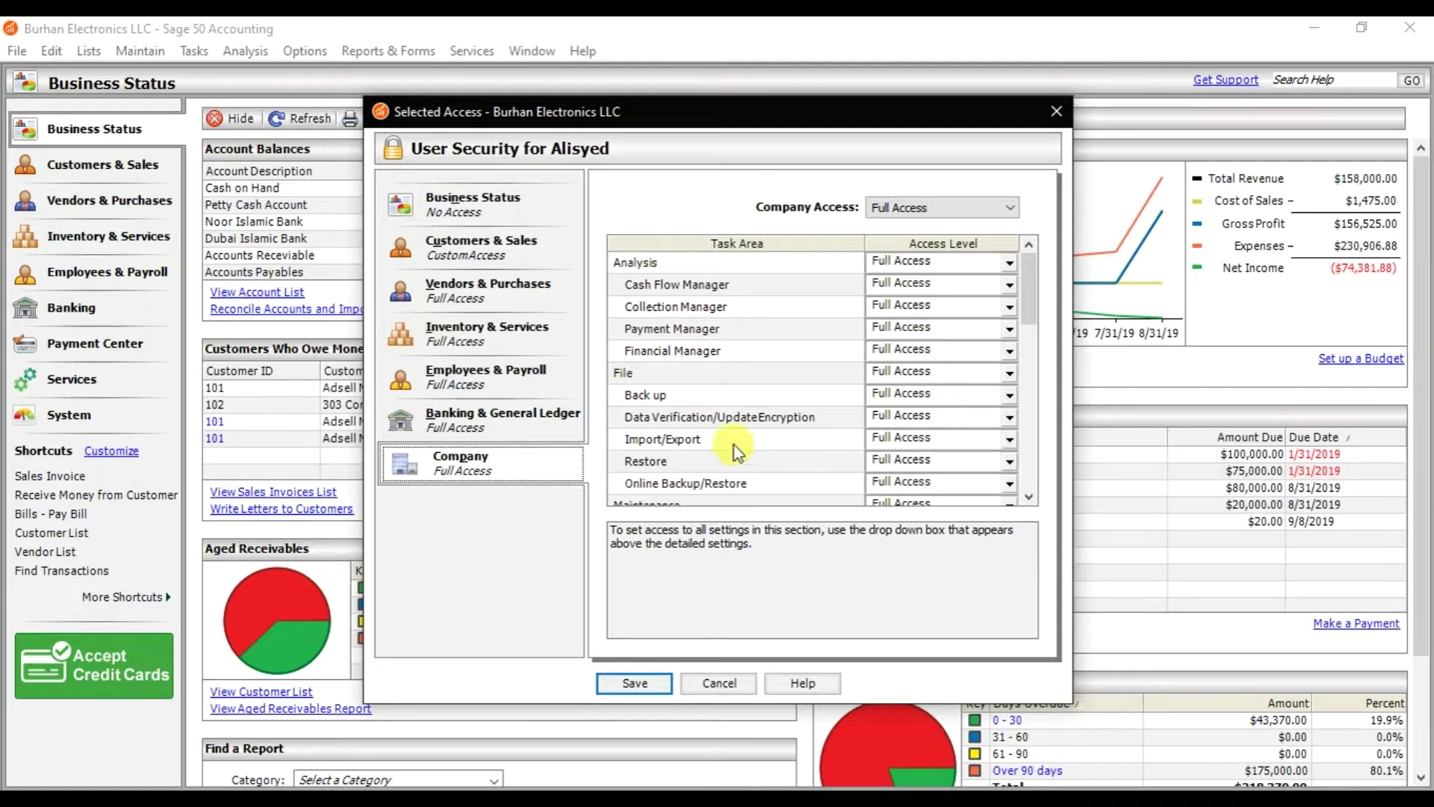
left_click(530, 256)
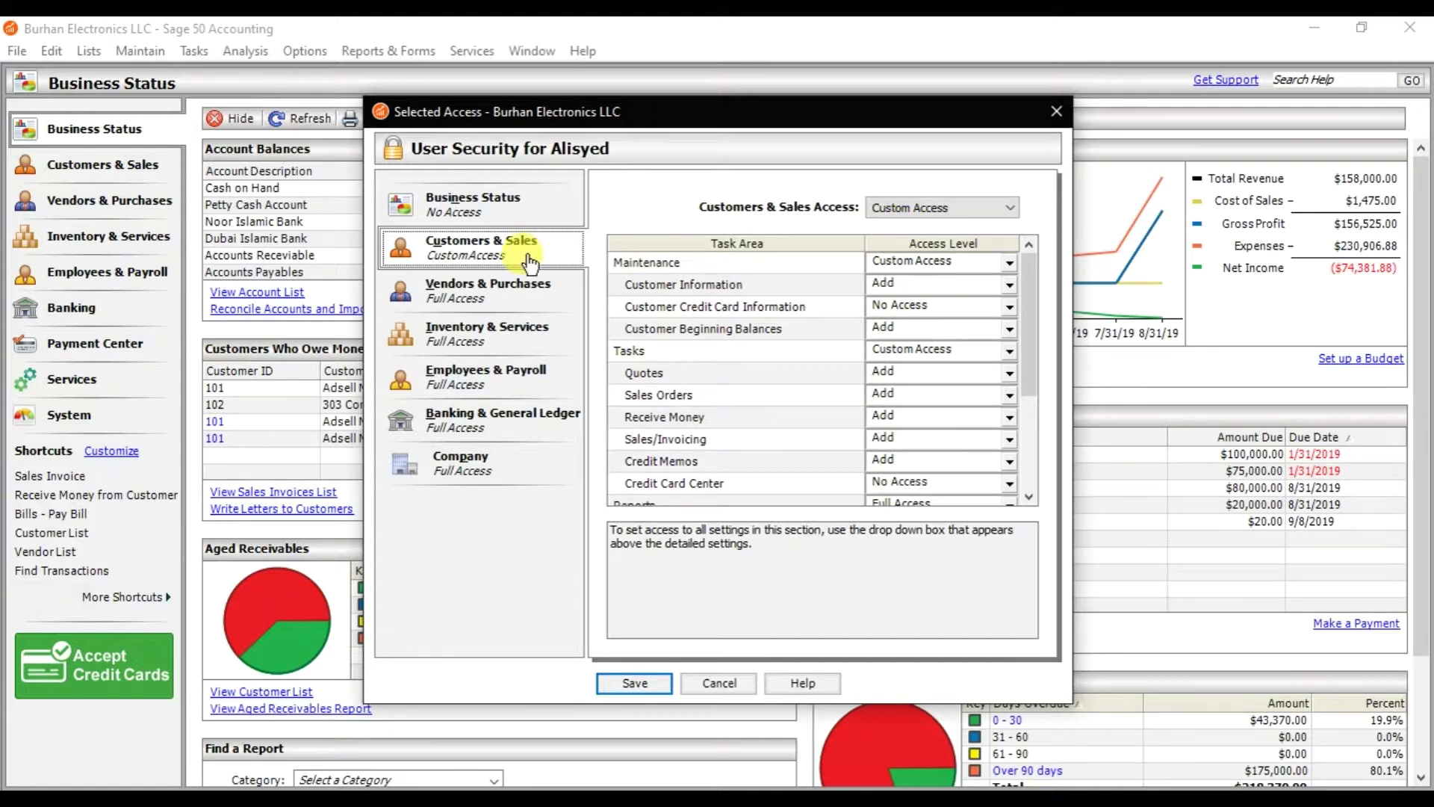
- Save the customized access and return to the User Security list
left_click(639, 682)
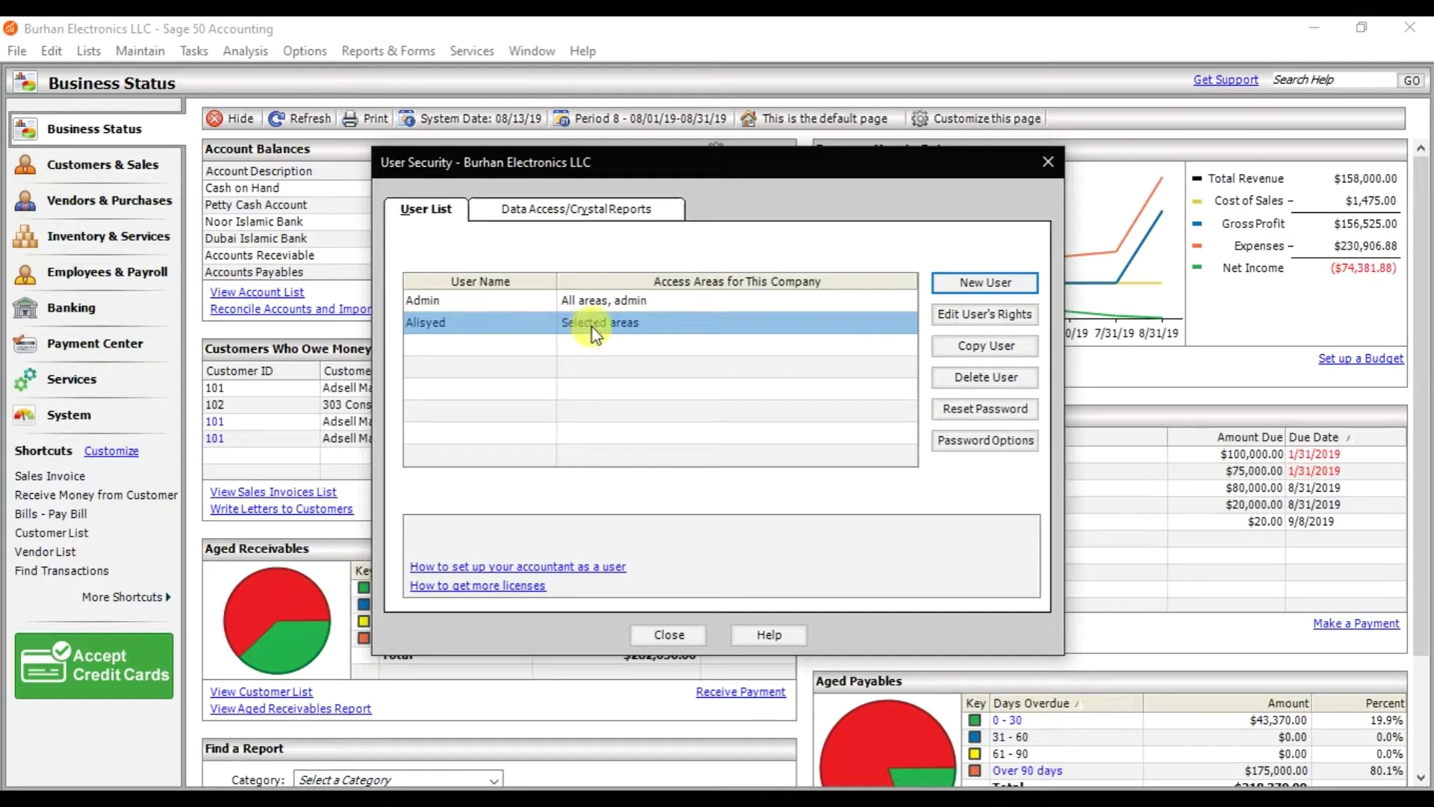
left_click(966, 284)
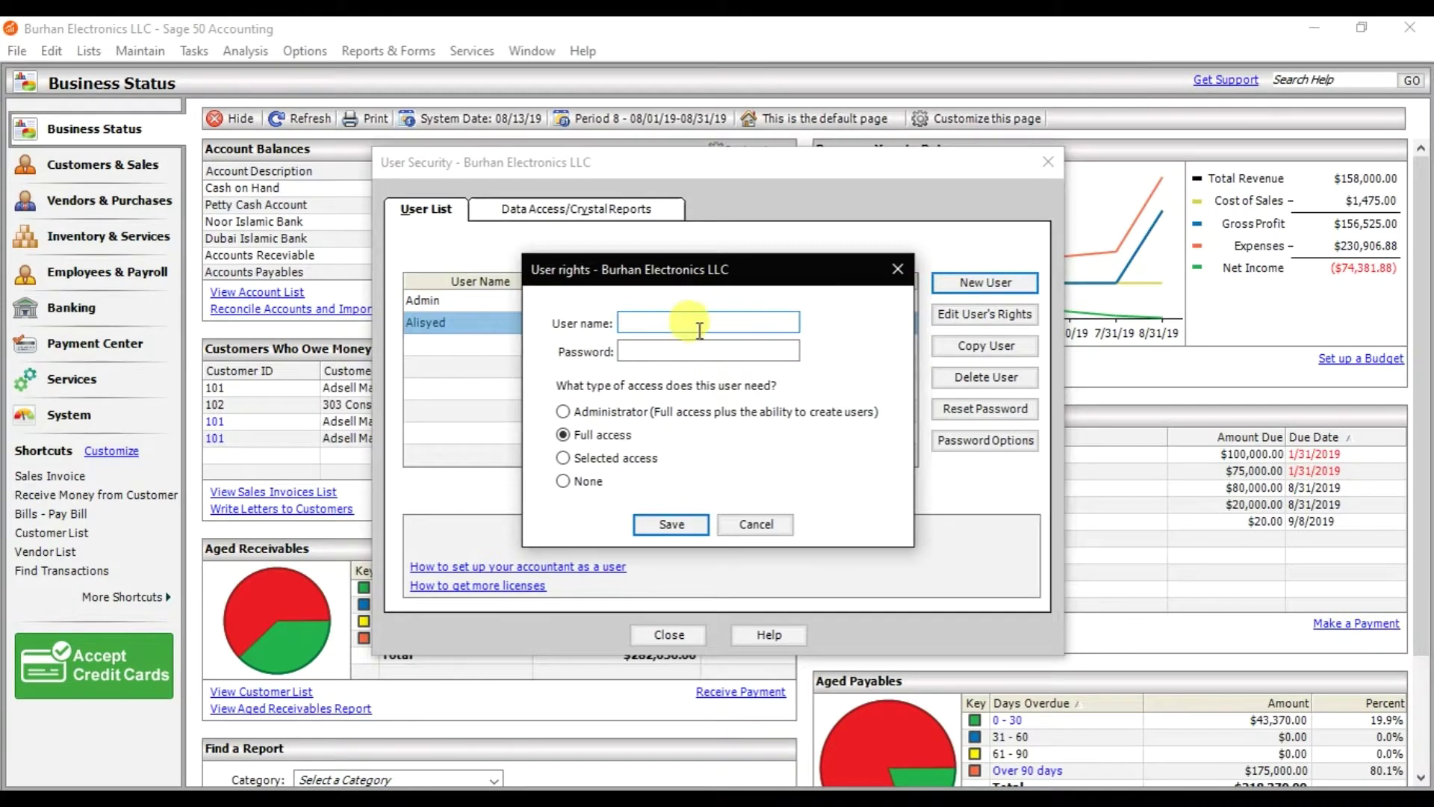
left_click(691, 352)
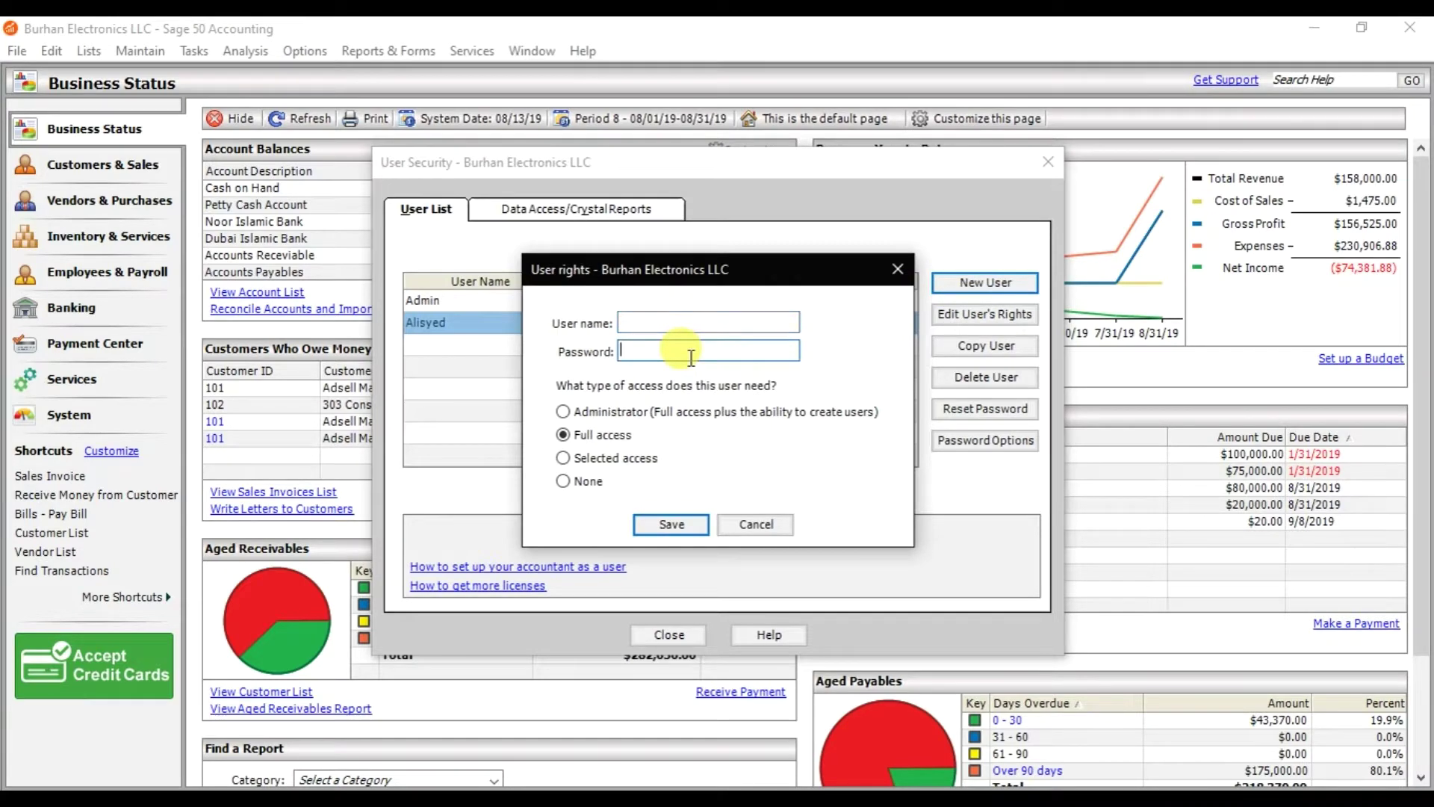
left_click(563, 458)
left_click(661, 523)
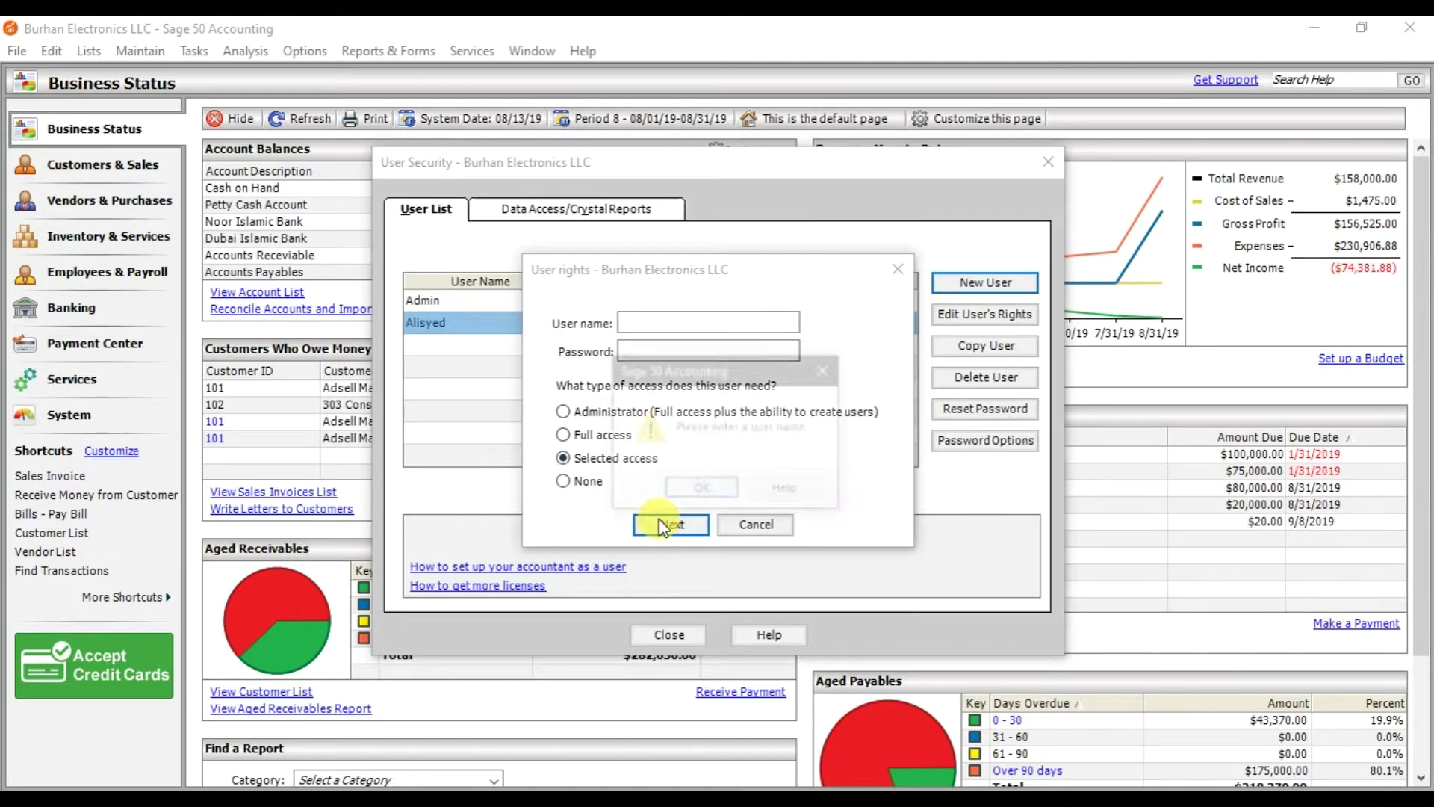
left_click(720, 488)
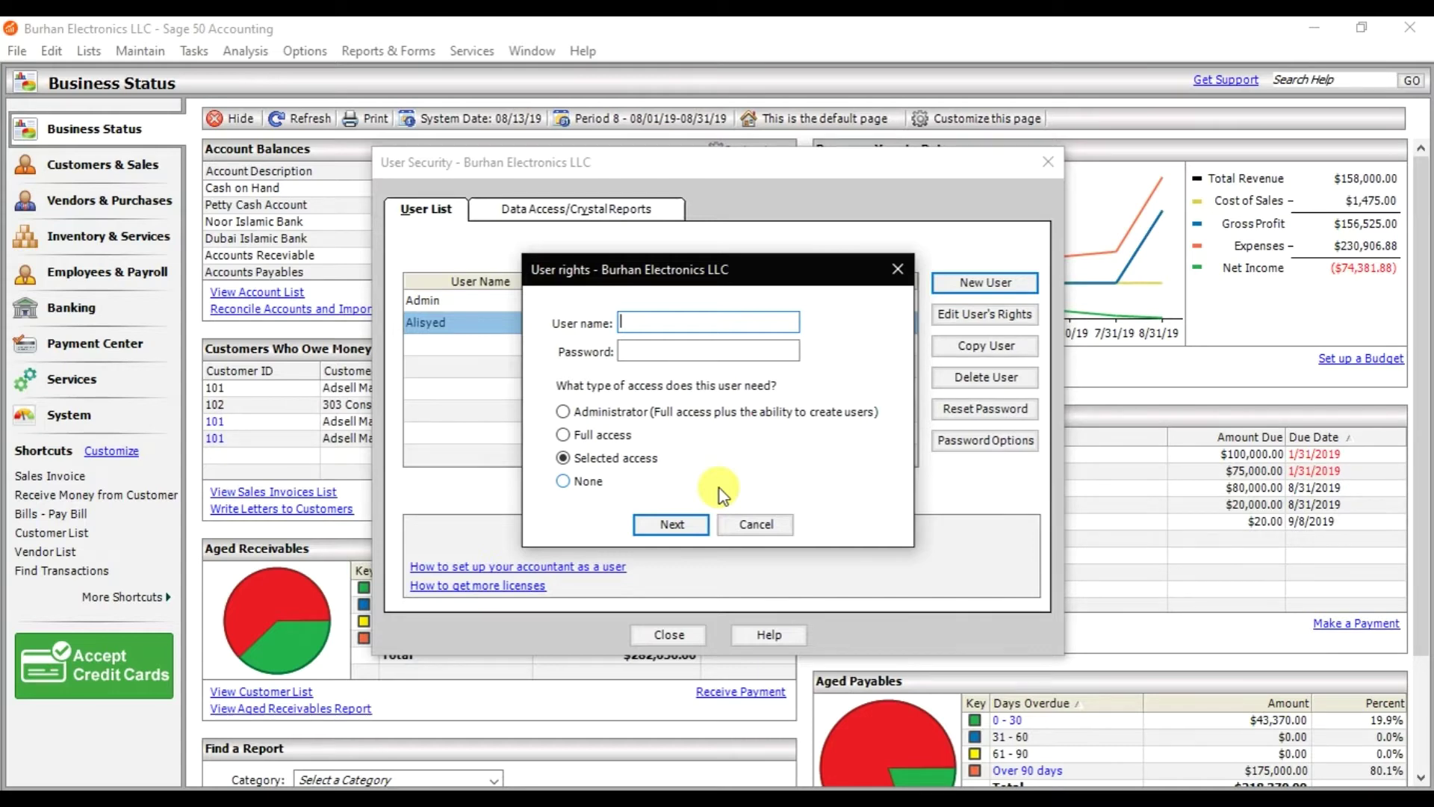
left_click(771, 529)
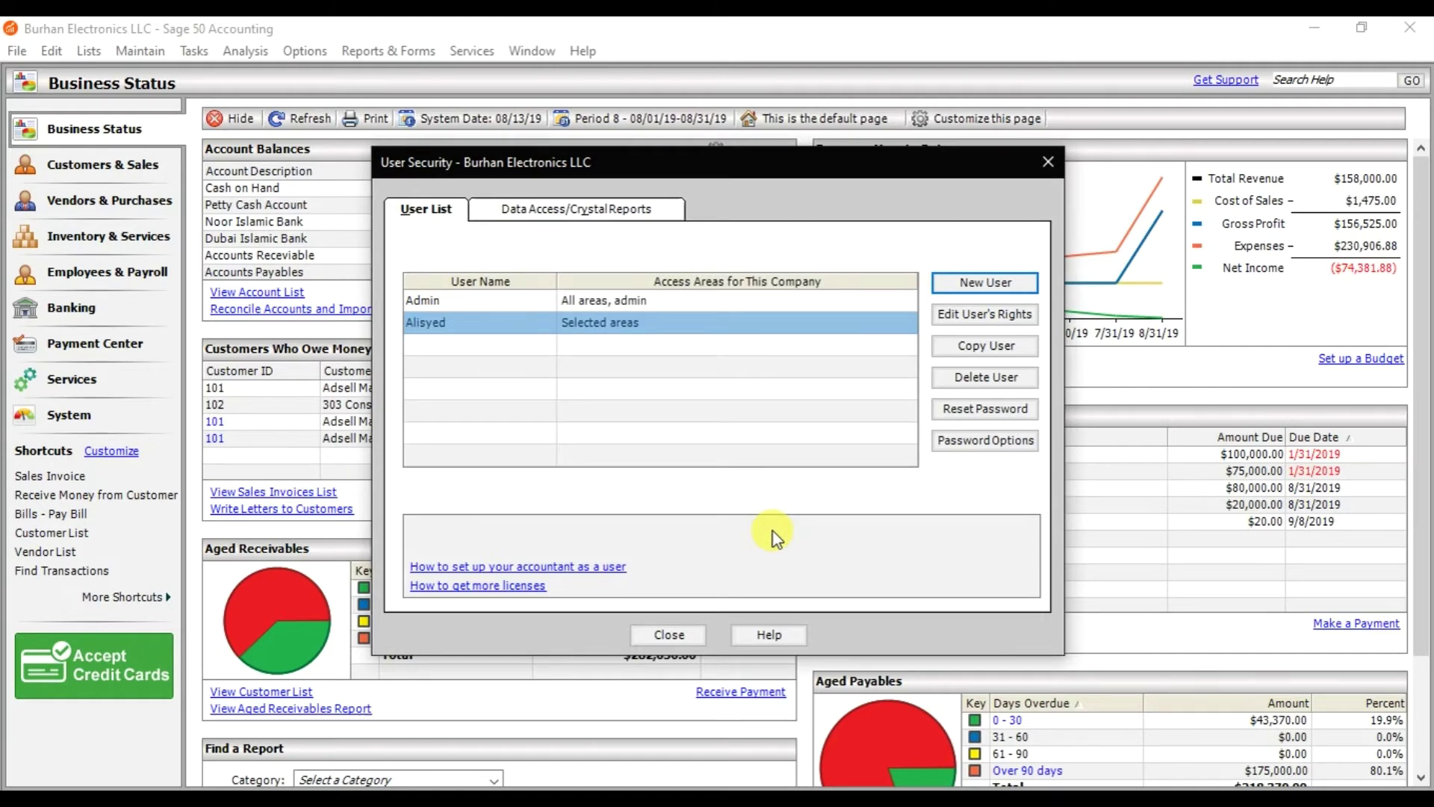